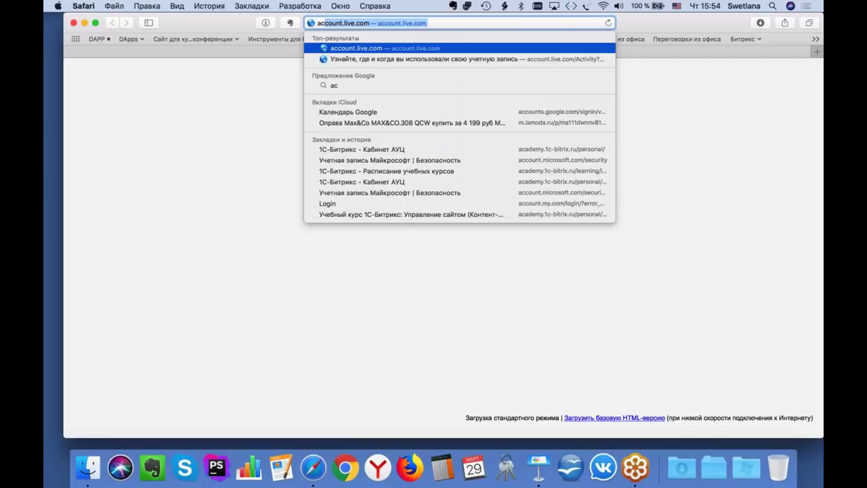
Step: Complete the address to 'ak' and load the akademiyaprodazhb24.bitrix24.ru suggestion
text(kademiyaprodazhb24.bitrix24.ru)
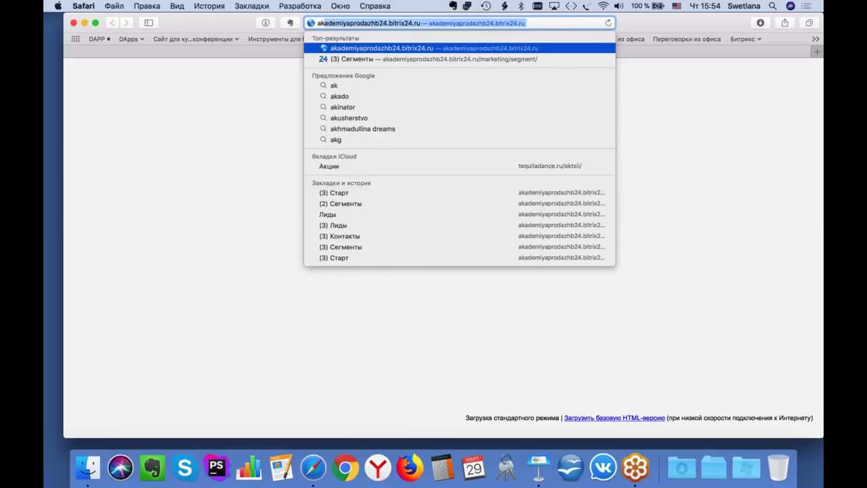
key(Return)
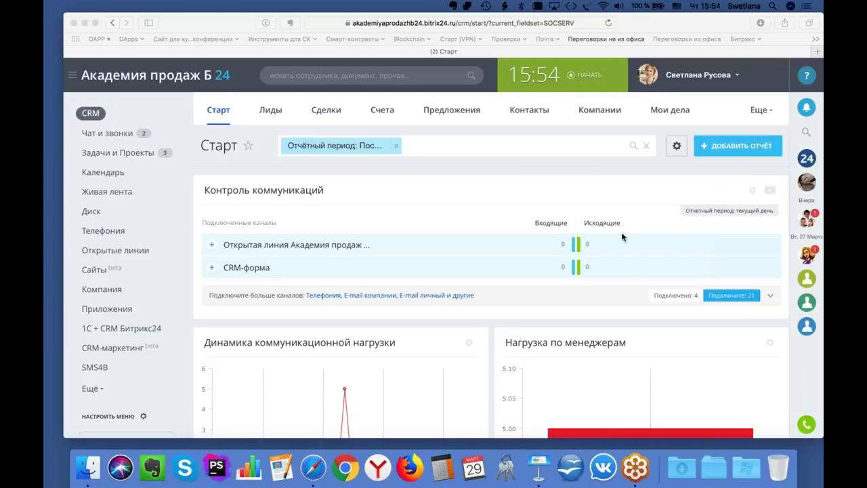
Step: Go to the CRM-формы page through the CRM Еще menu
click(768, 115)
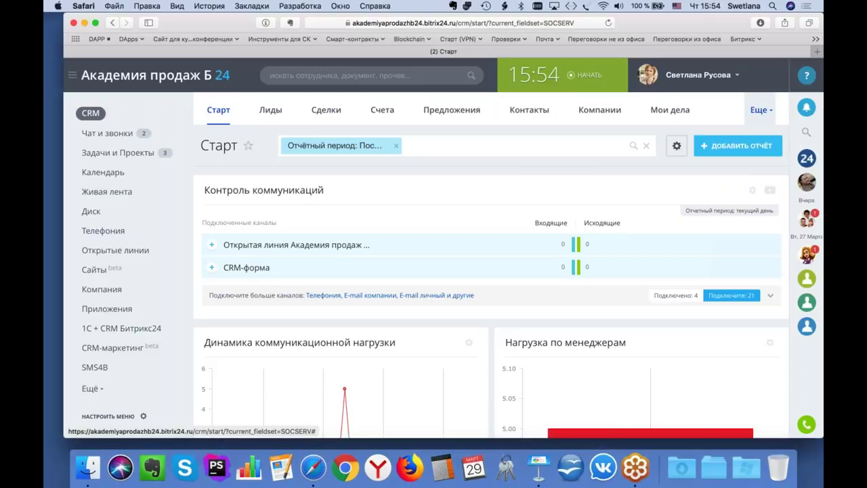
click(762, 110)
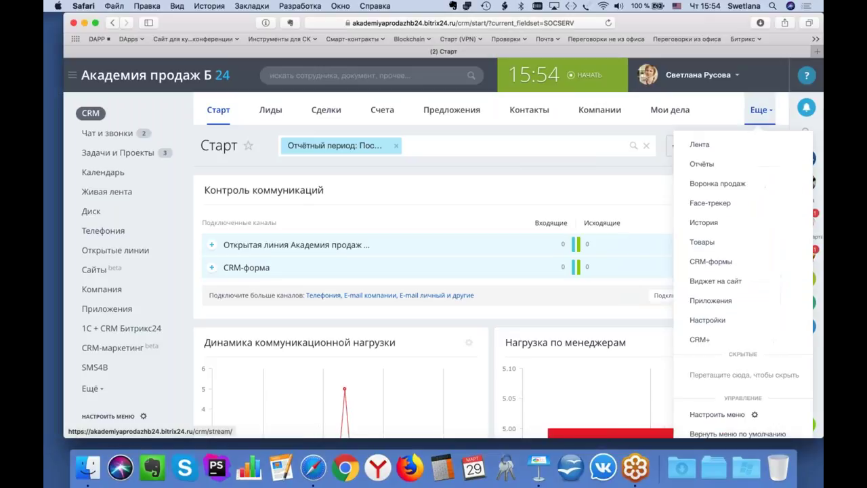
click(711, 261)
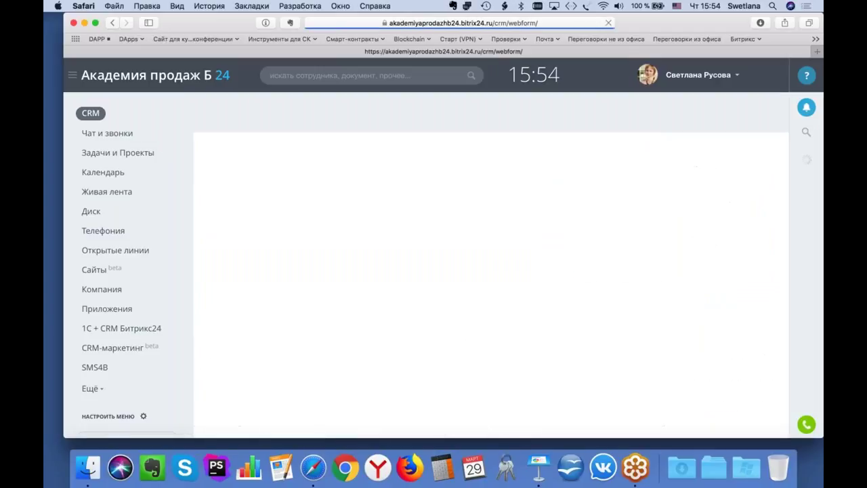
Step: Dismiss the personal-data notice with 'Спасибо, все сделано' and start a new form with 'Создать форму'
scroll(443, 271, down, 2)
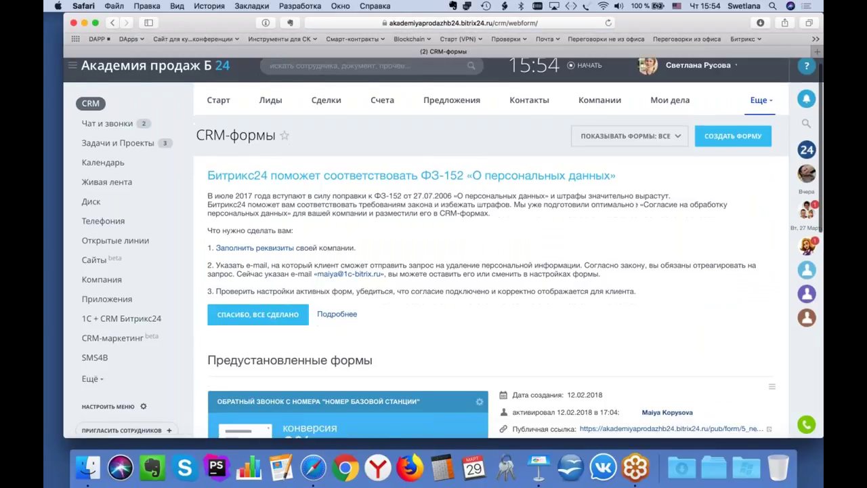
scroll(443, 271, down, 1)
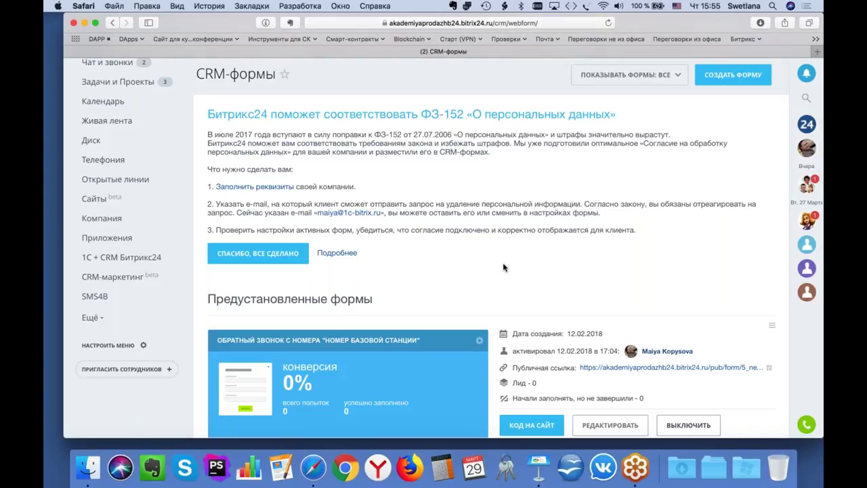
scroll(504, 267, down, 1)
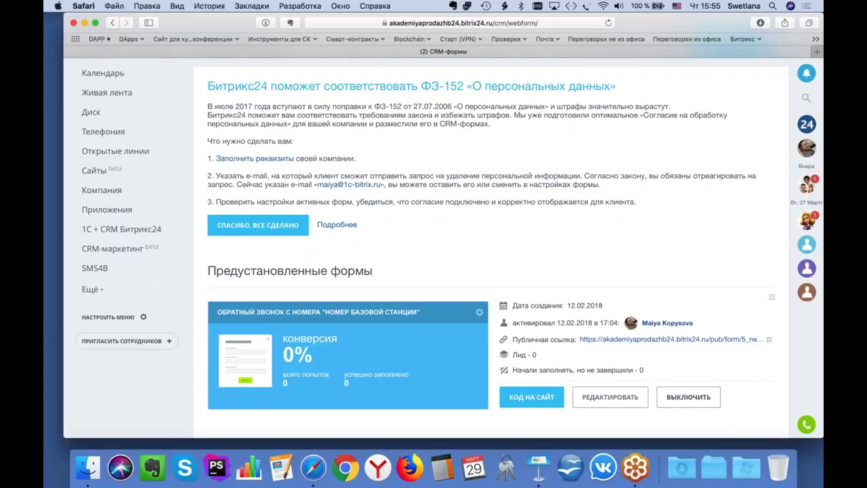
scroll(420, 244, down, 2)
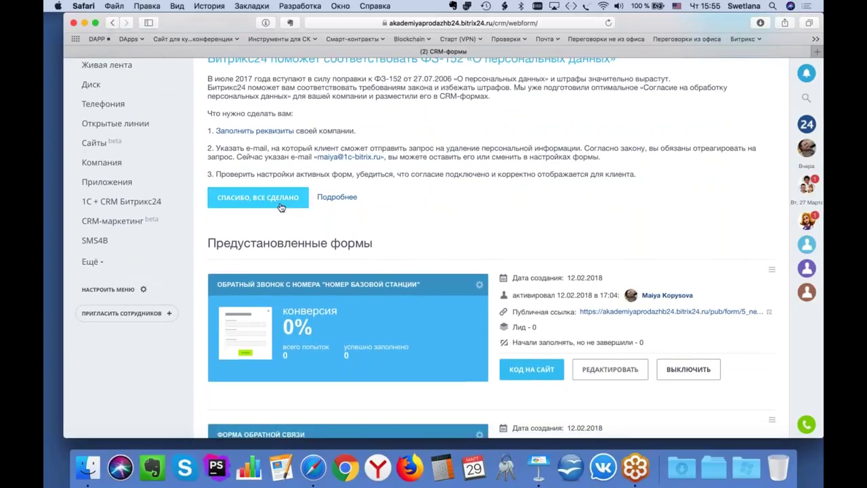
click(257, 197)
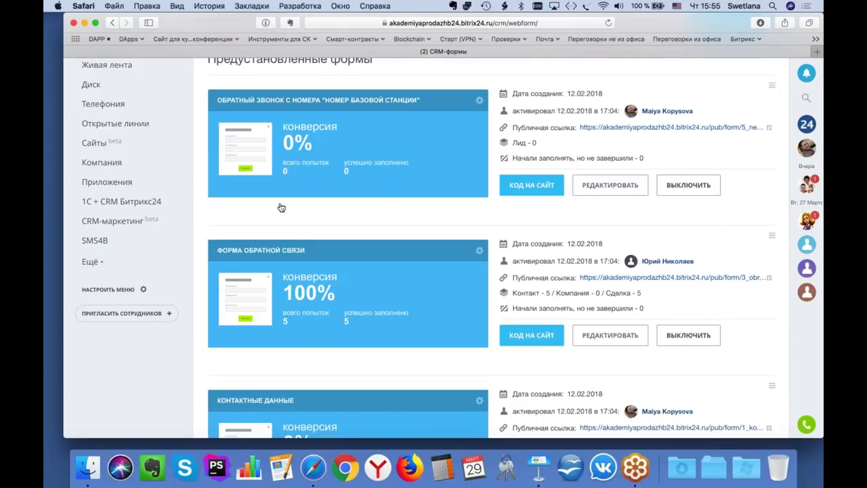
scroll(281, 207, up, 4)
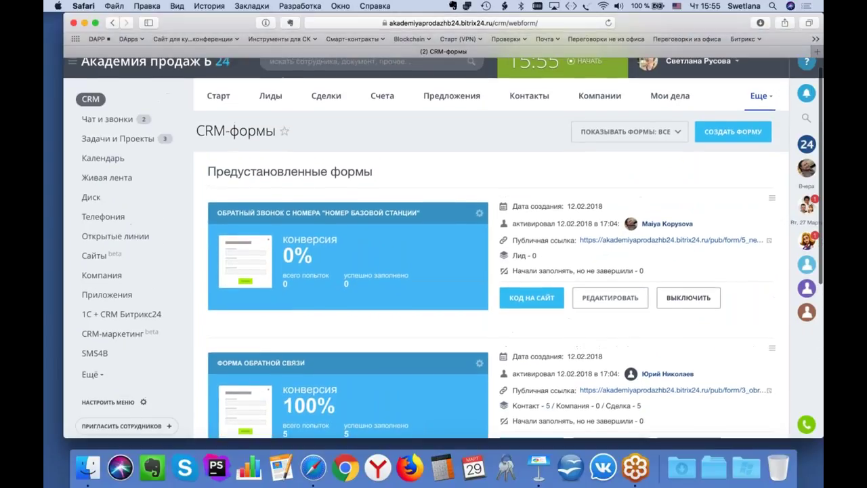
click(739, 134)
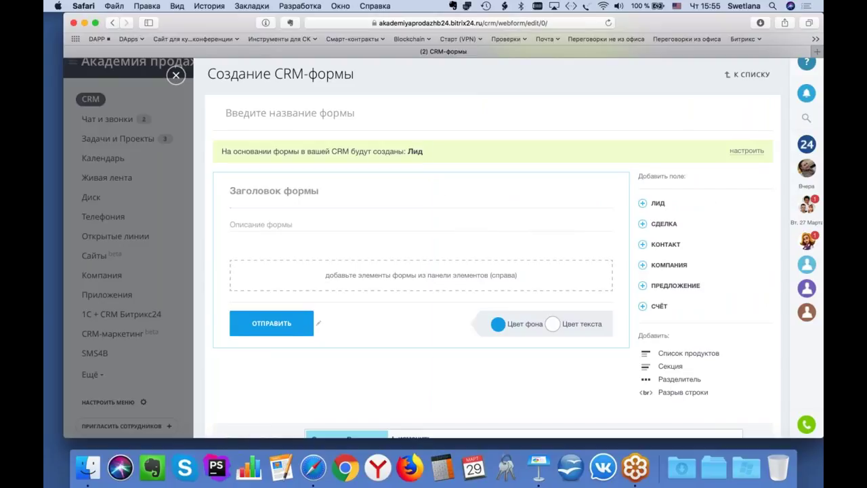
Step: Name the form 'Регистрация на вебинар' and title it 'Бесплатный вебинар для разработчиков'
click(318, 196)
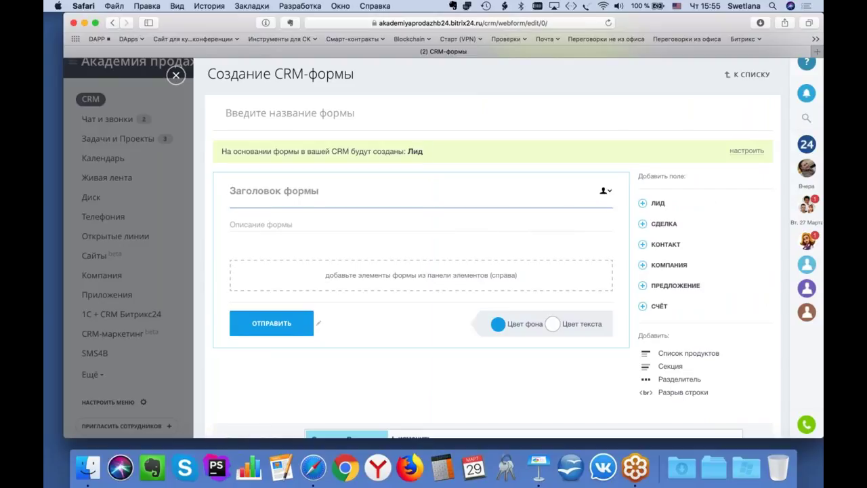
click(331, 114)
text(Ht)
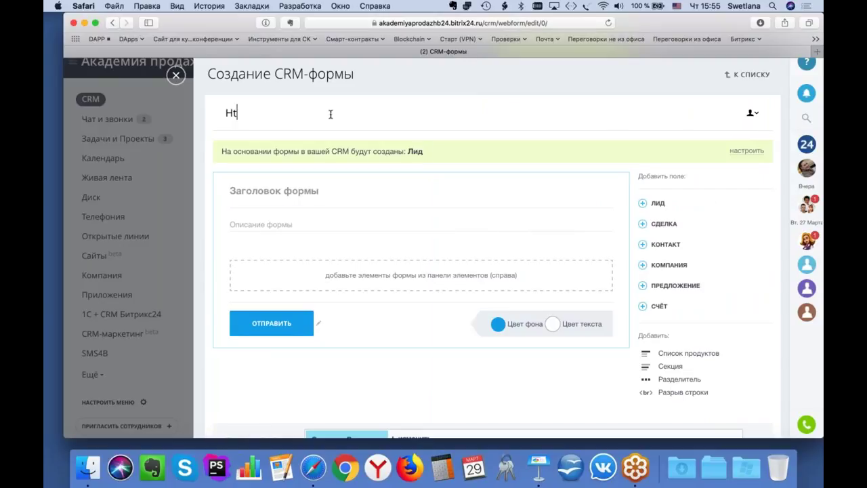
key(BackSpace)
key(BackSpace)
key(ctrl+space)
text(Регистрация на вебинар)
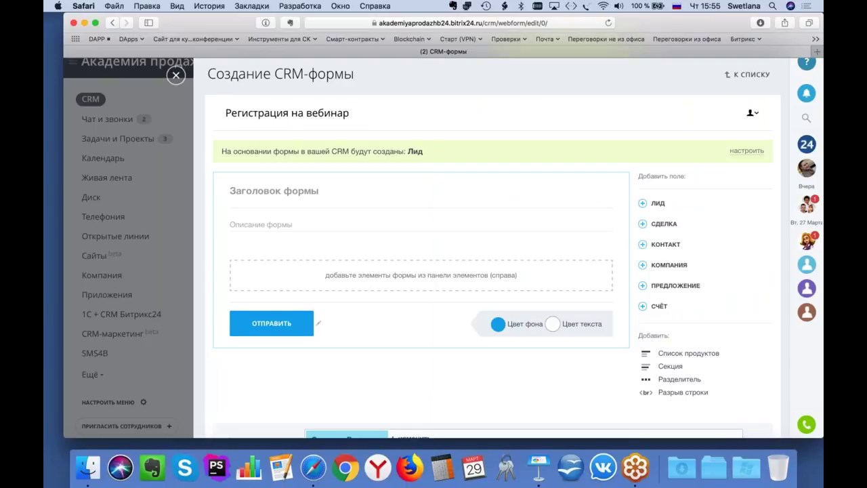
click(301, 191)
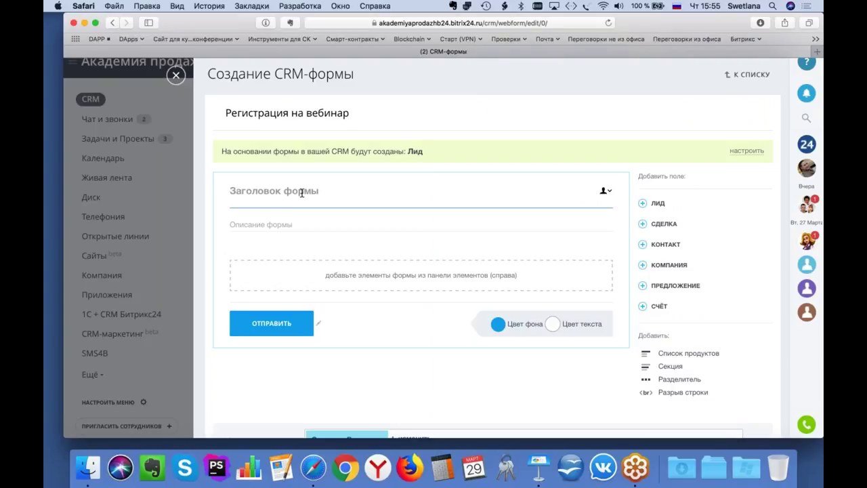
text(Бесплатный вебинар для разработчиков)
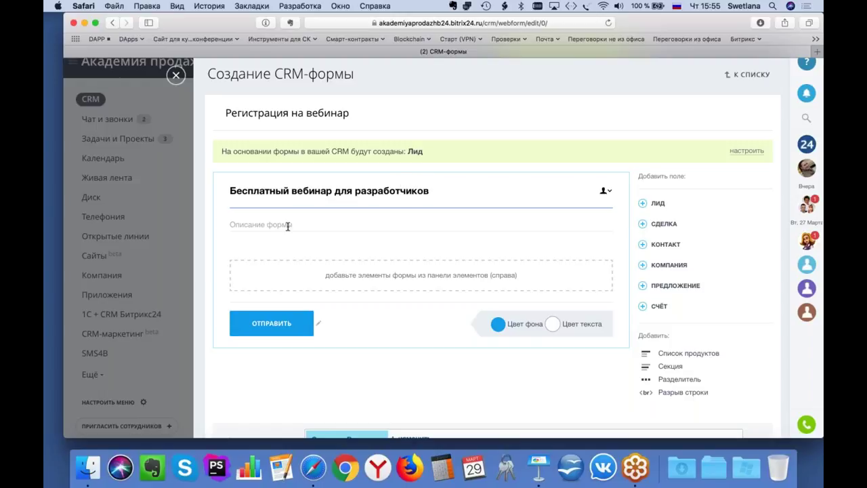
Step: Add the description 'Вебинар состоится 1 апреля в 12:00. Приходите!' and expand the ЛИД fields
click(288, 224)
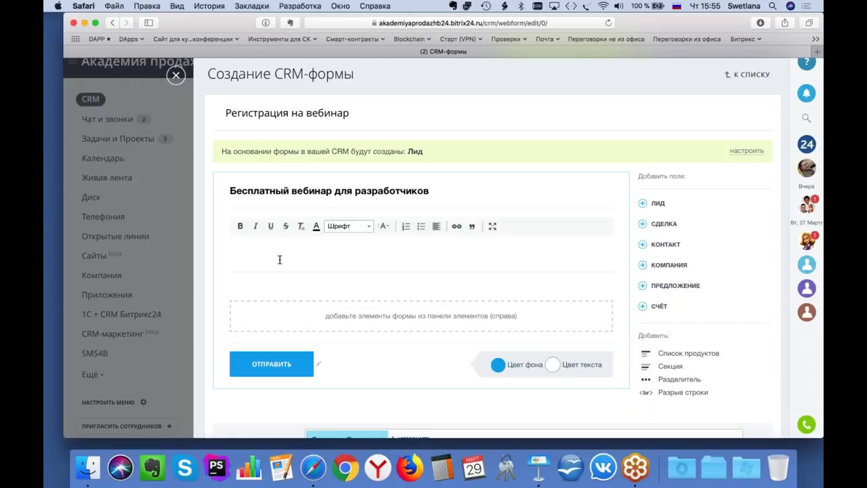
text(Вебинар состоист)
key(BackSpace)
text(тся 1 апр)
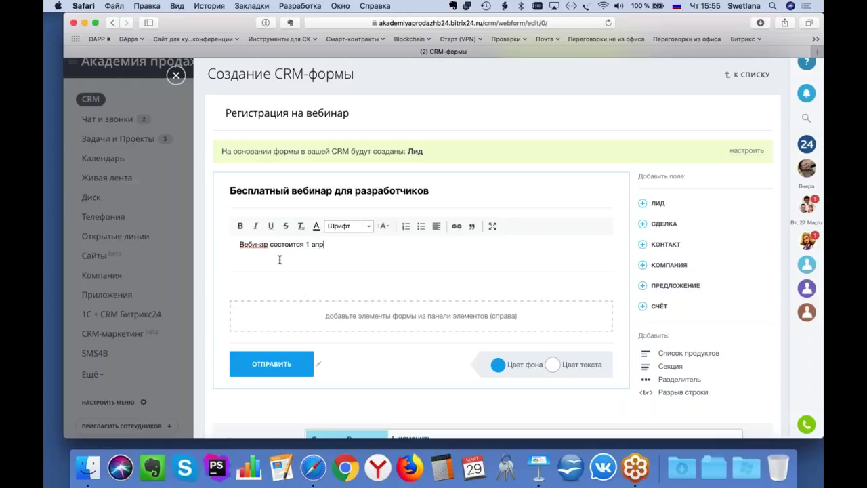
text(еля в 12:00. Приходите!)
scroll(279, 259, down, 1)
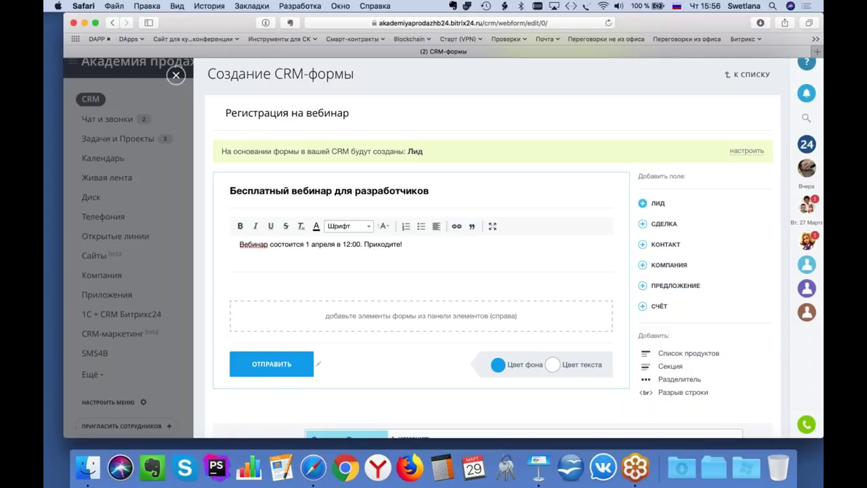
click(642, 202)
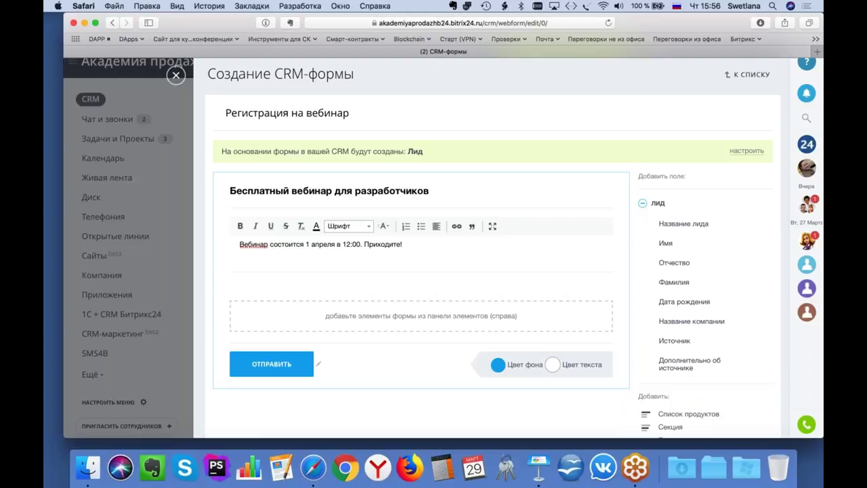
Step: Add Имя and E-mail fields from ЛИД, removing a briefly added Фамилия field
click(667, 243)
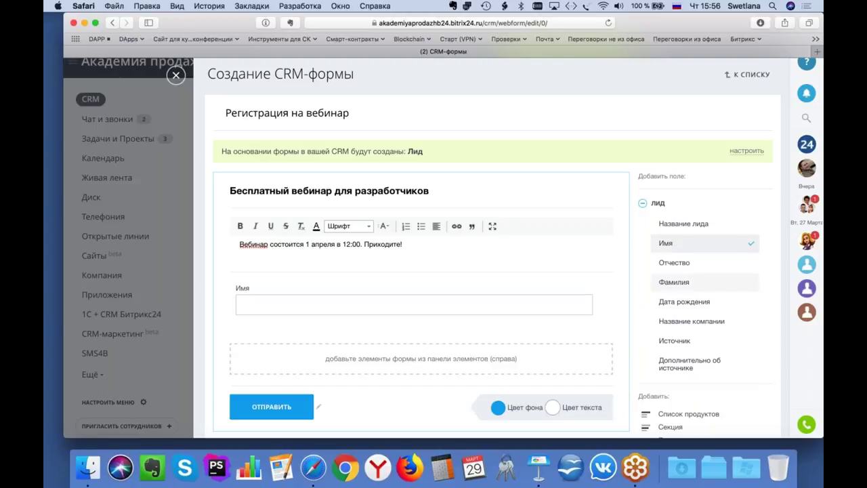
click(674, 282)
scroll(704, 284, down, 3)
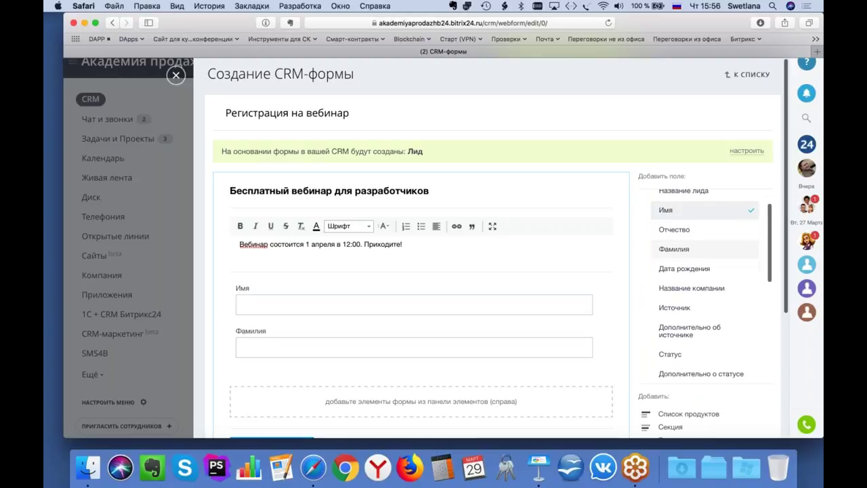
scroll(755, 242, up, 2)
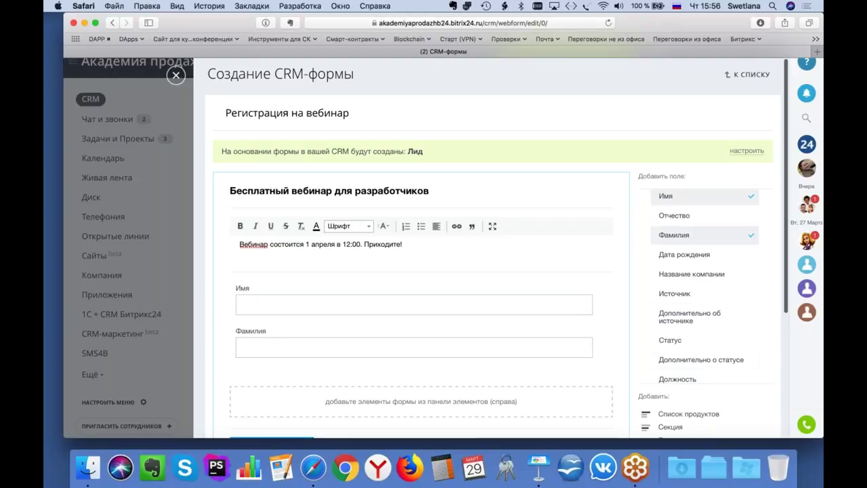
click(618, 347)
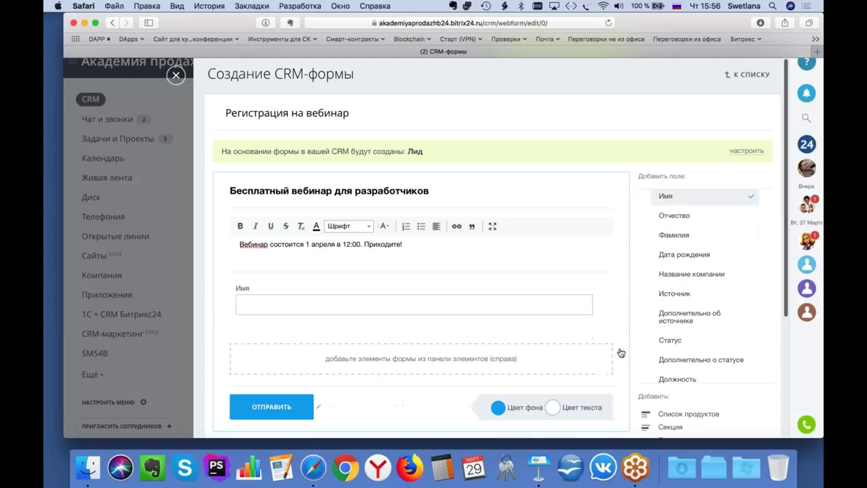
scroll(704, 304, down, 6)
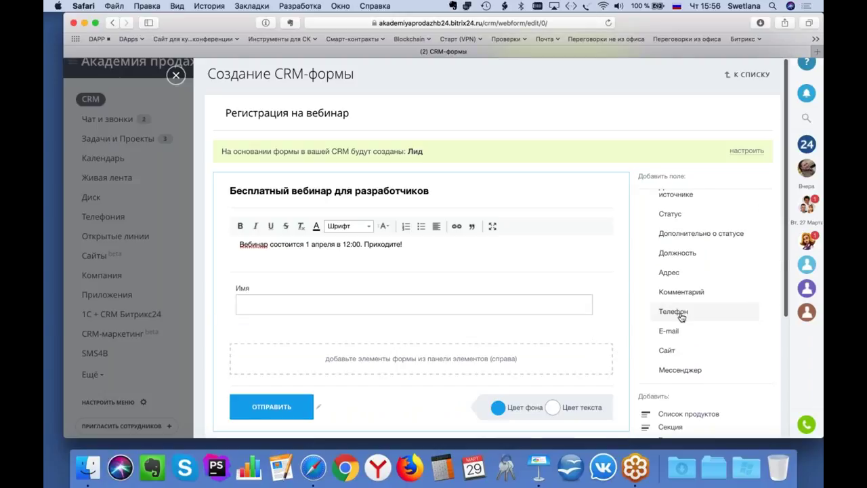
click(668, 331)
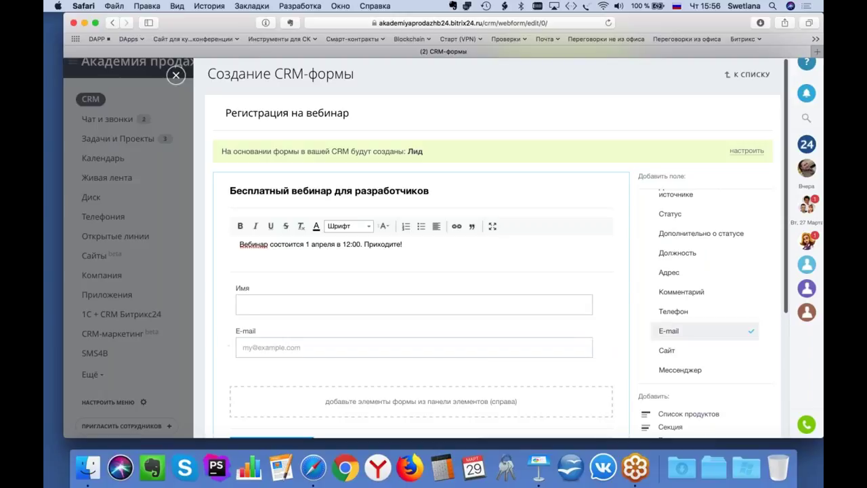
scroll(584, 340, down, 2)
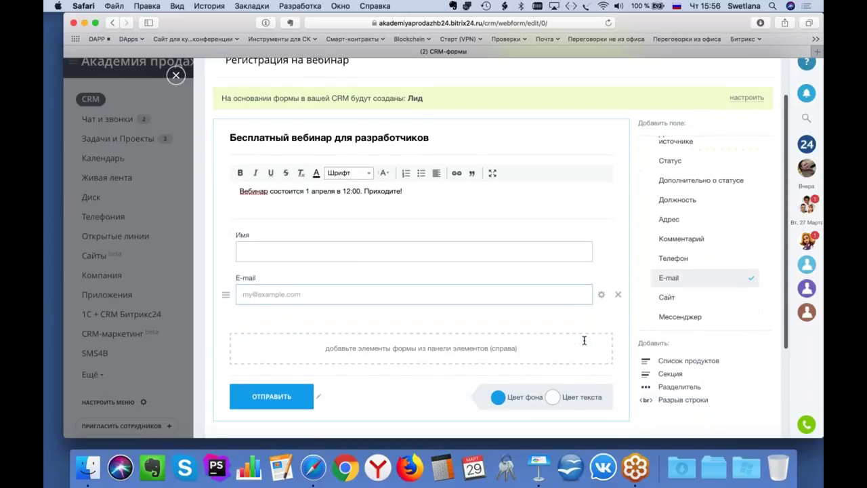
scroll(584, 340, down, 1)
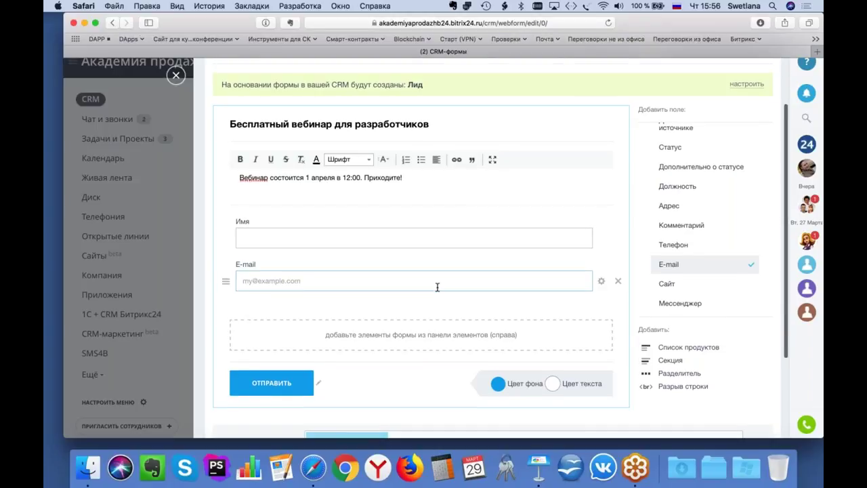
scroll(437, 286, down, 1)
scroll(437, 287, down, 5)
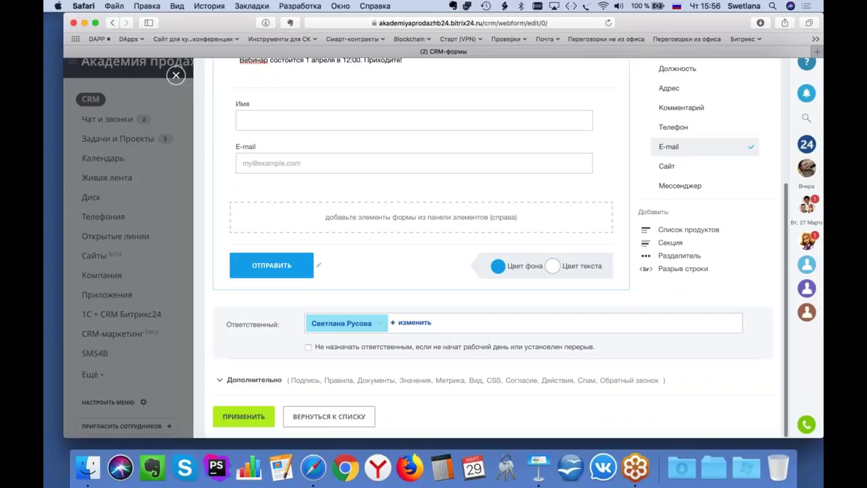
Step: Require consent using the 'Пример согласия на обработку персональных данных' agreement
click(455, 380)
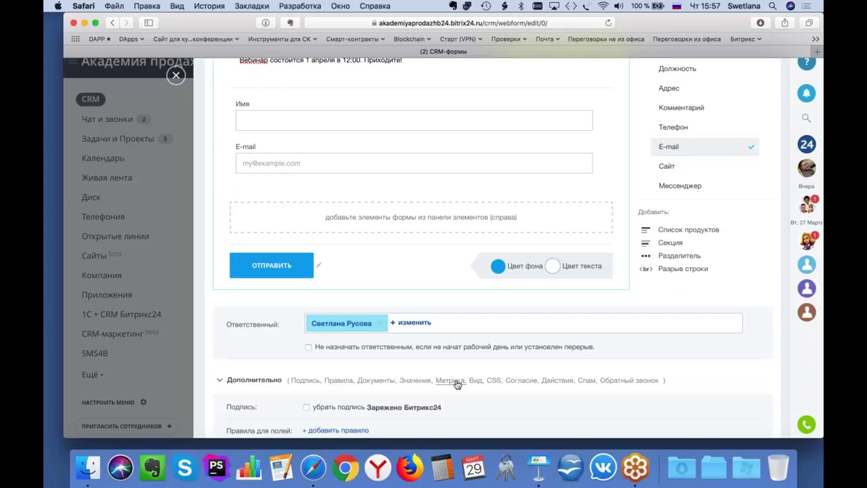
scroll(492, 247, up, 5)
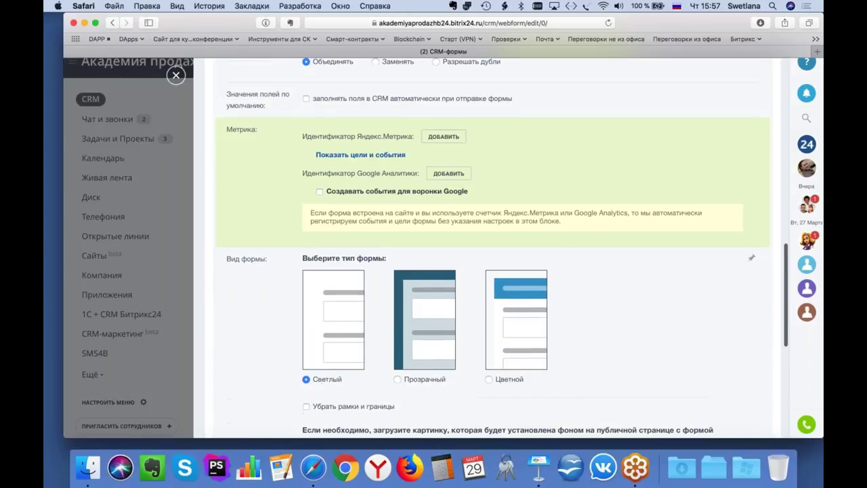
scroll(492, 247, up, 3)
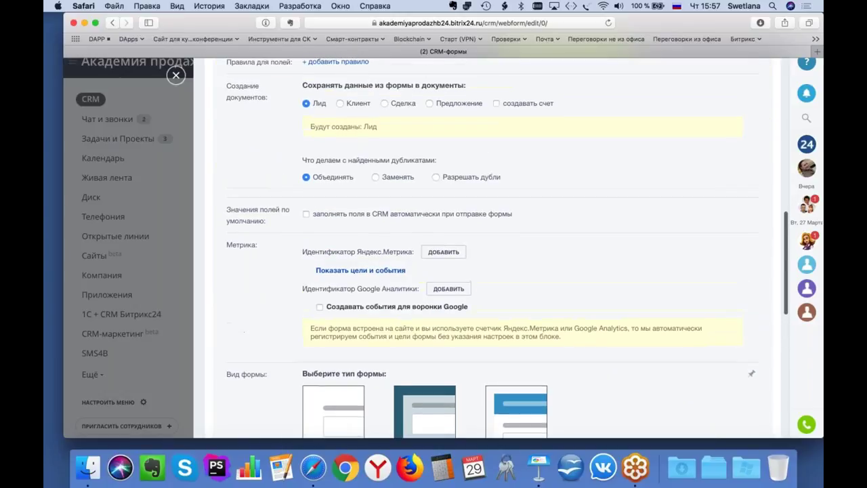
scroll(406, 298, down, 1)
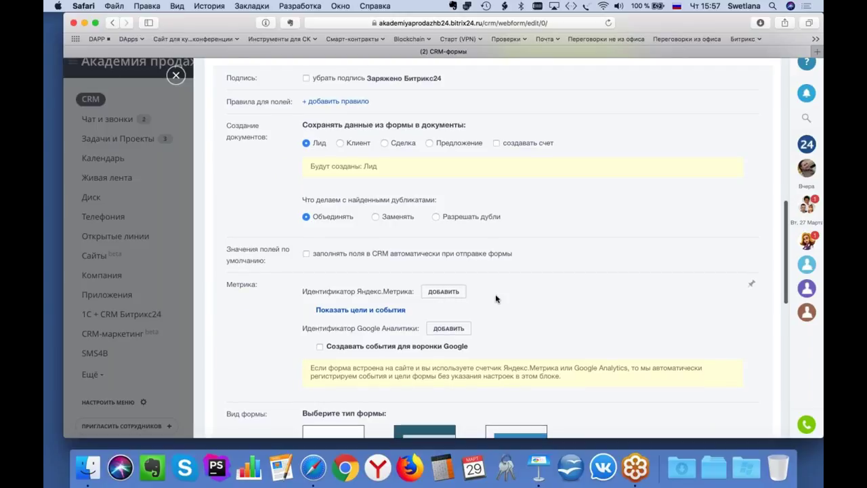
scroll(496, 298, down, 1)
scroll(495, 298, down, 5)
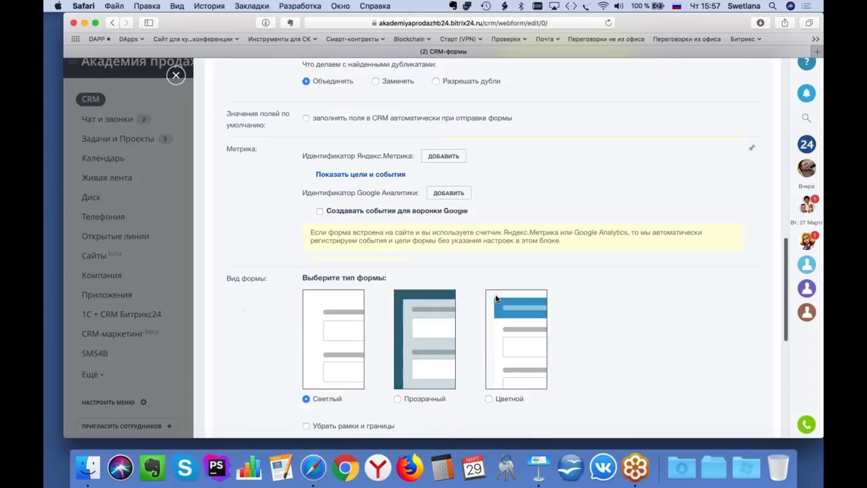
scroll(495, 298, down, 3)
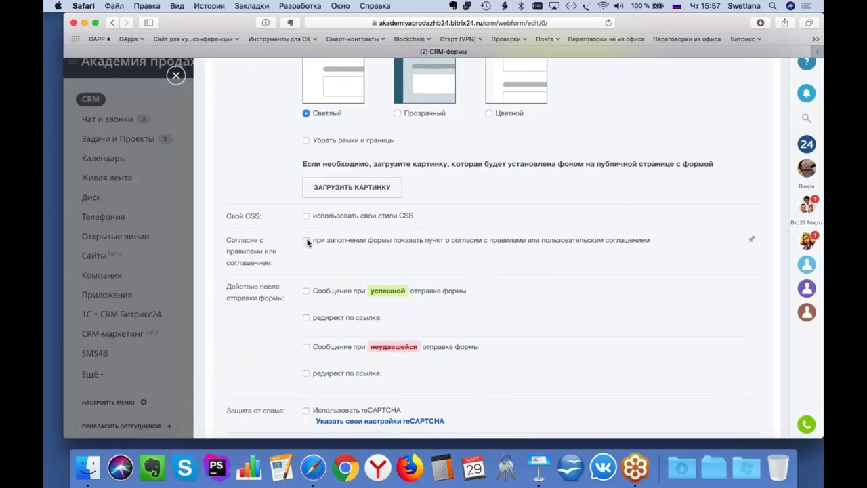
click(306, 240)
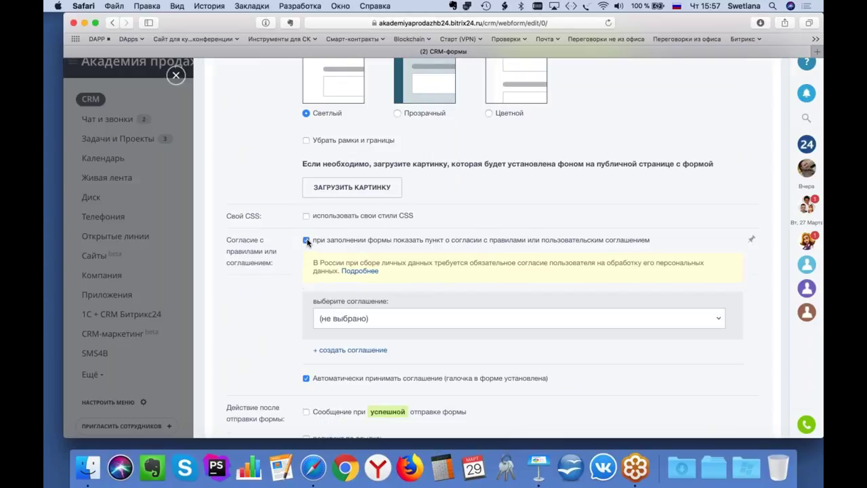
click(366, 322)
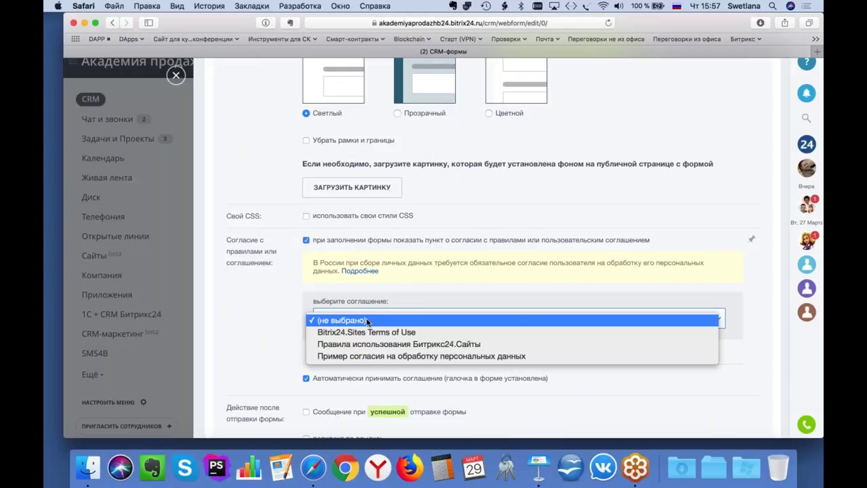
click(372, 356)
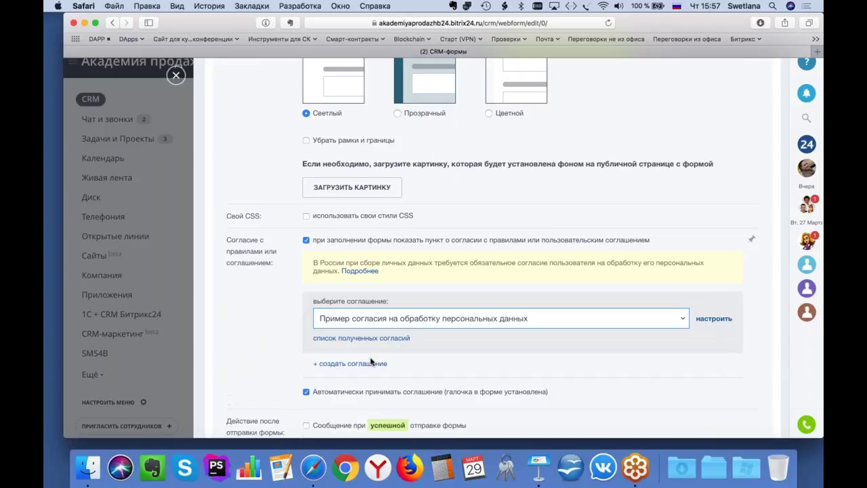
scroll(242, 346, down, 5)
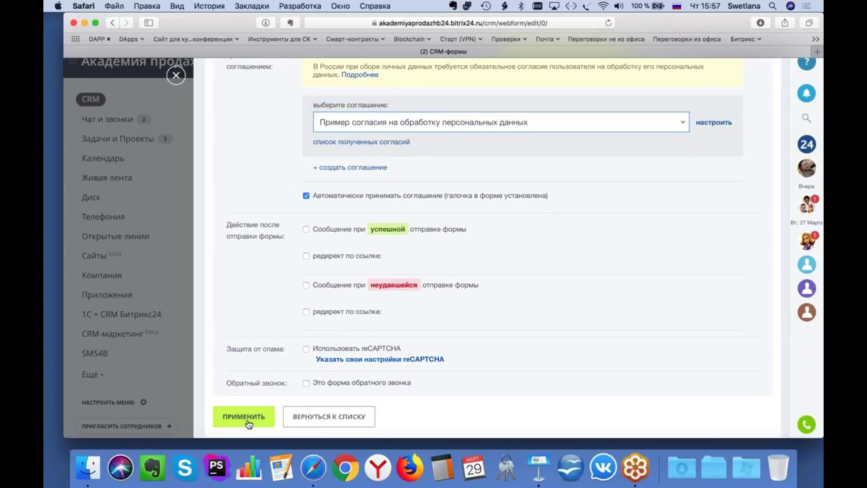
Step: Apply the form settings and return to the CRM forms list
click(247, 419)
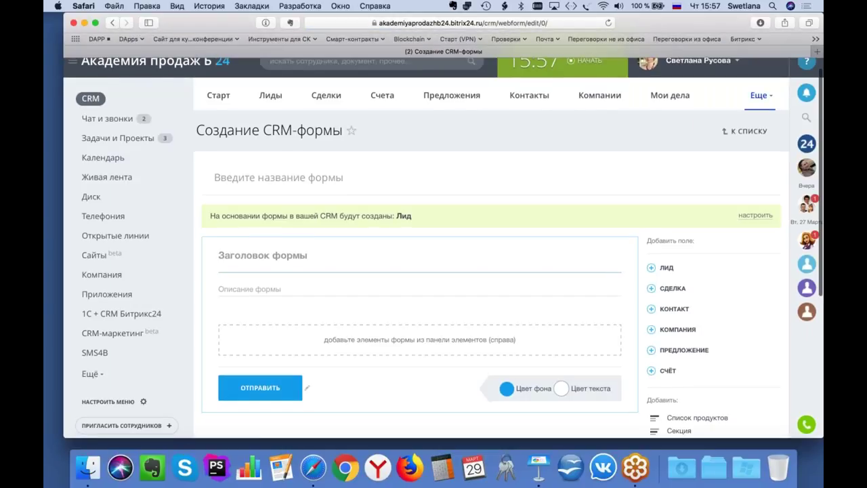
scroll(748, 126, up, 2)
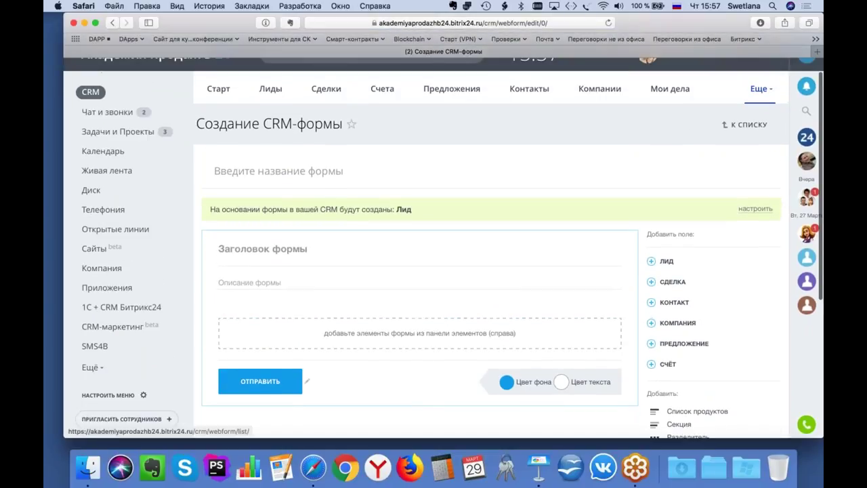
click(748, 126)
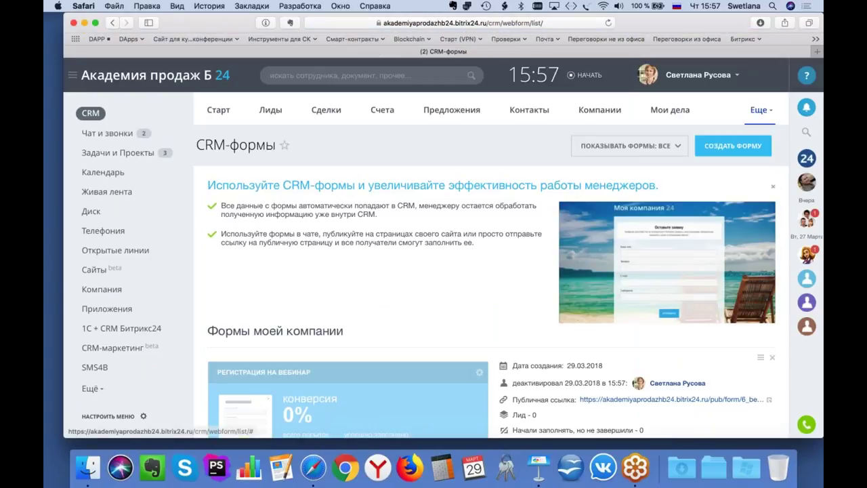
Step: Switch on the 'Регистрация на вебинар' form and open its public page
scroll(443, 248, down, 5)
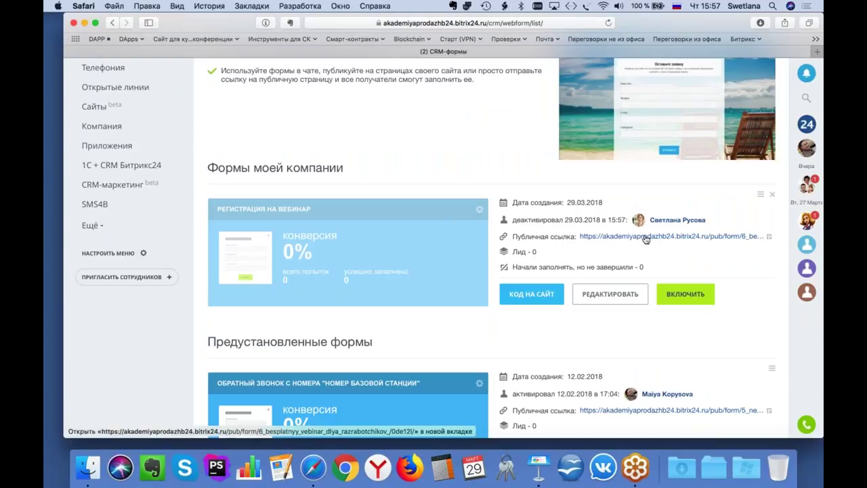
click(685, 293)
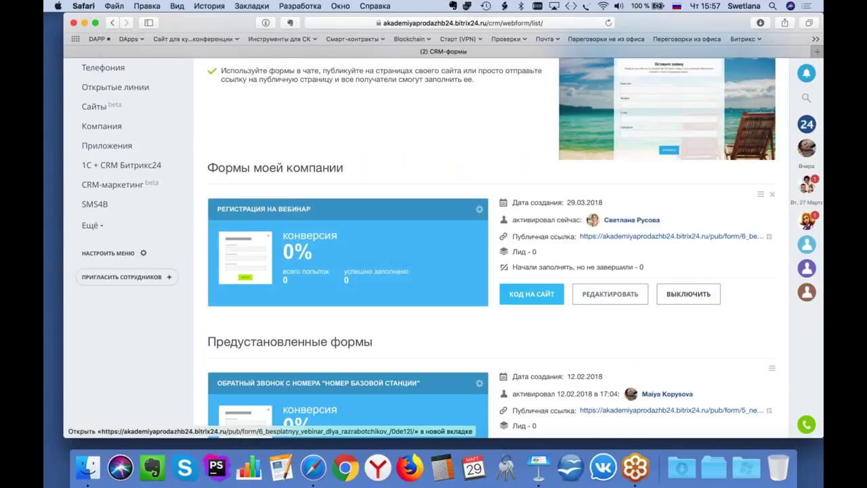
click(684, 240)
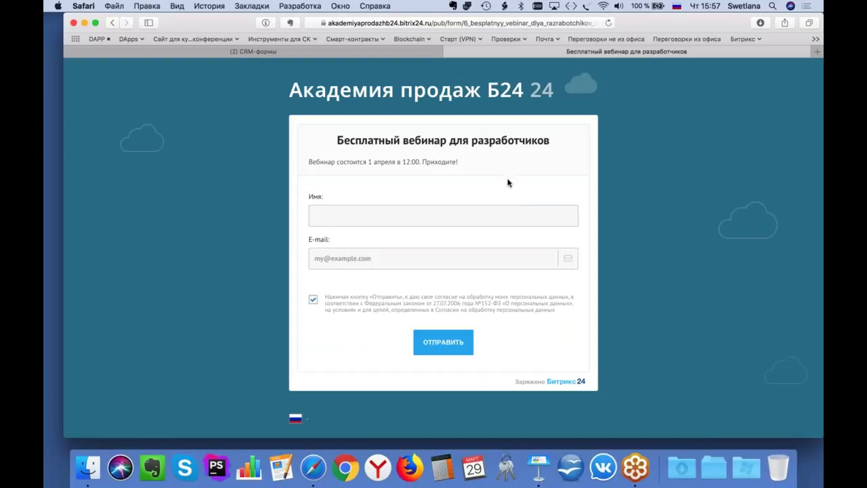
Step: Submit the public form with a test visitor's name and e-mail, then close that tab
click(443, 217)
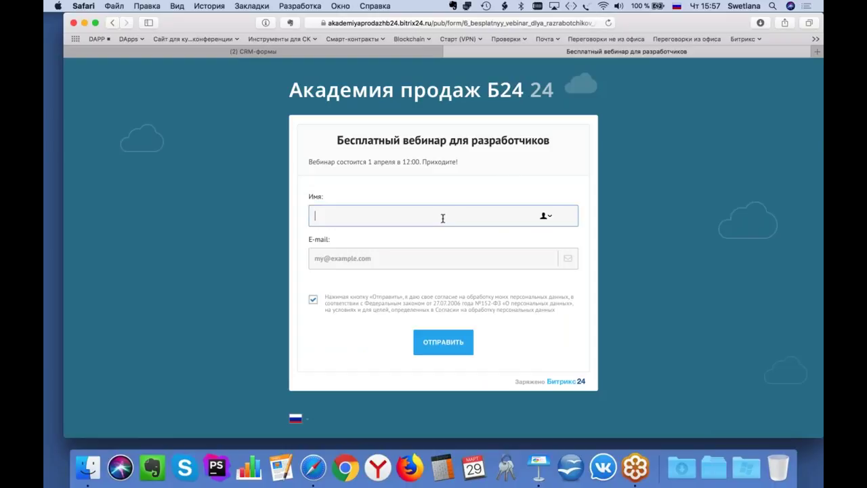
text(Светлана)
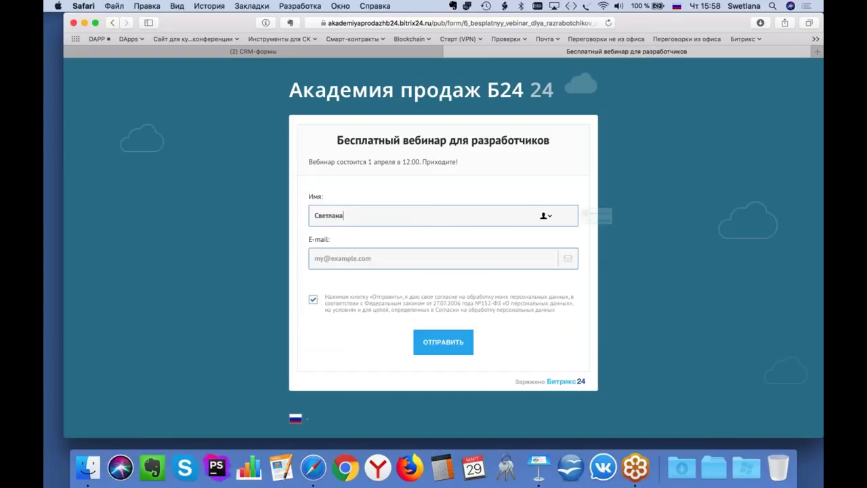
key(Tab)
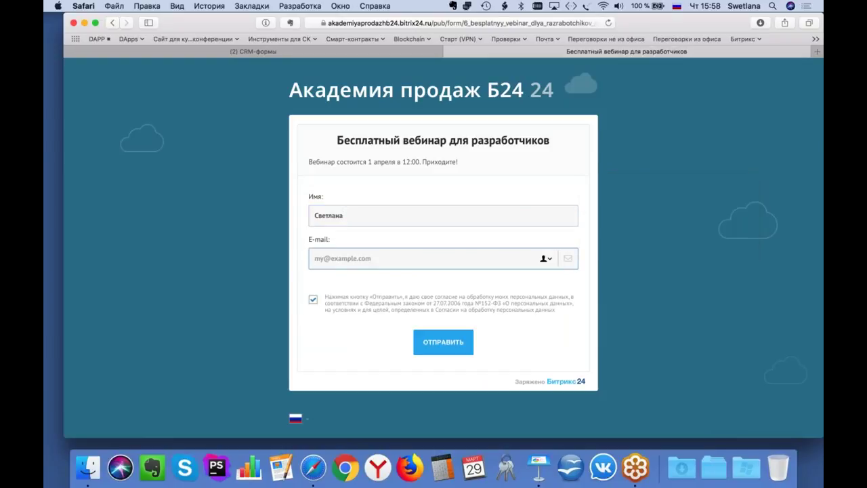
click(446, 345)
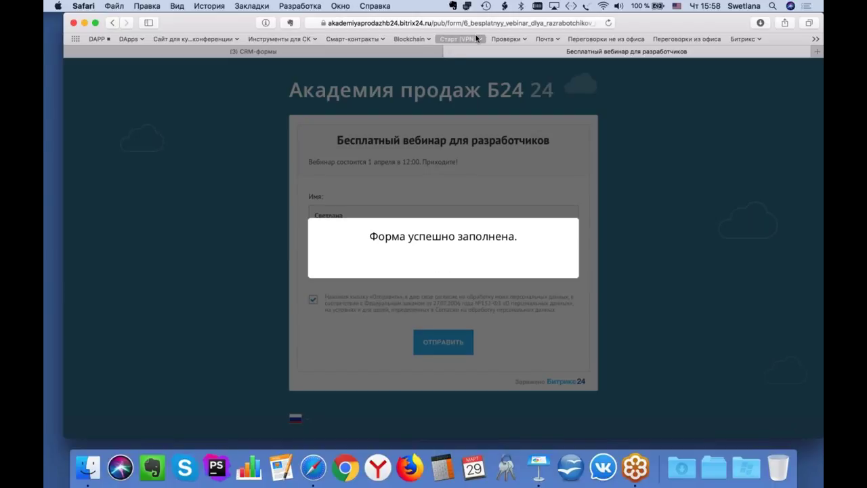
click(449, 51)
click(553, 115)
Step: View the 'Регистрация на вебинар' filled-form notification, then go to CRM-маркетинг
scroll(462, 184, up, 5)
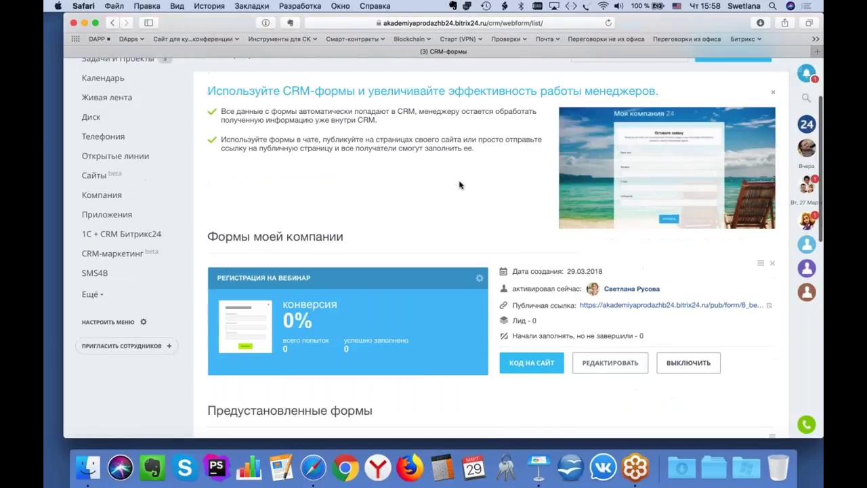
click(806, 108)
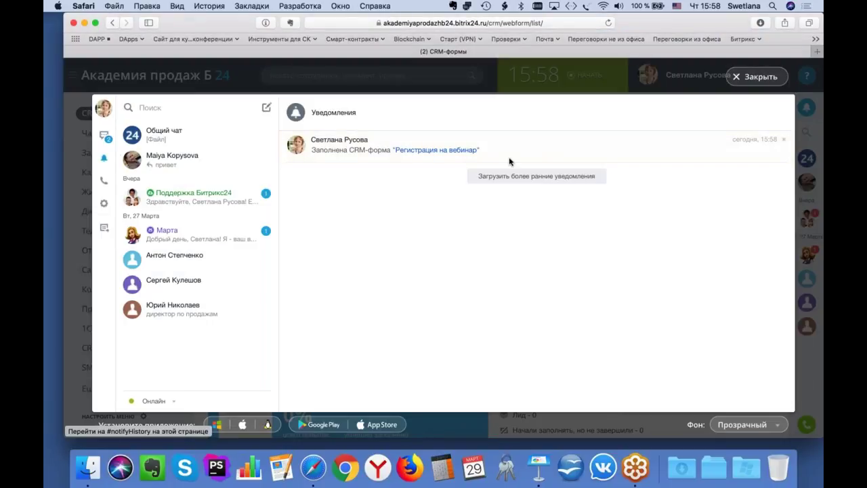
click(461, 149)
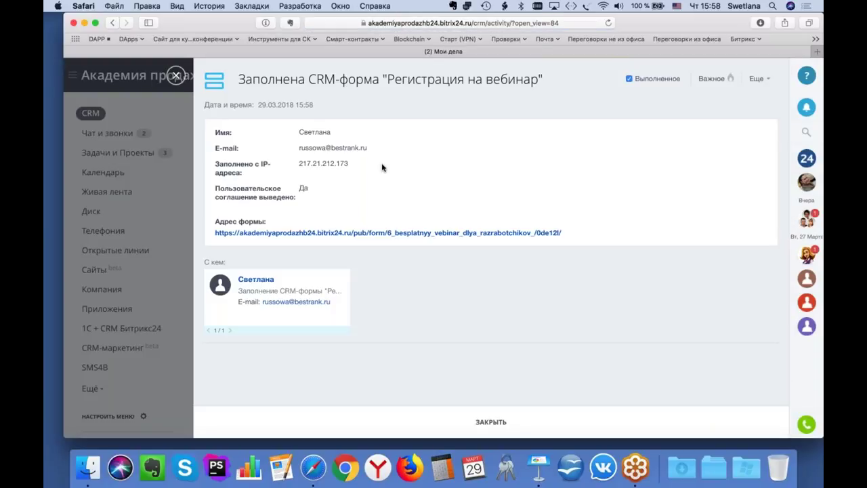
click(176, 75)
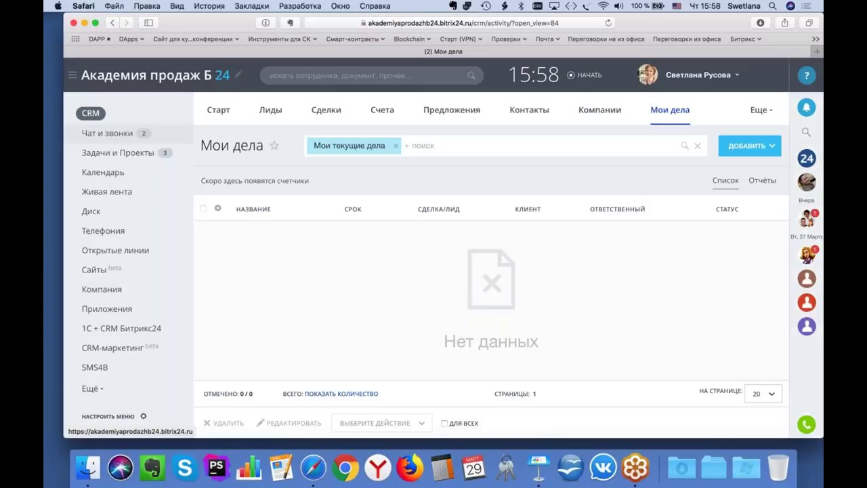
click(127, 334)
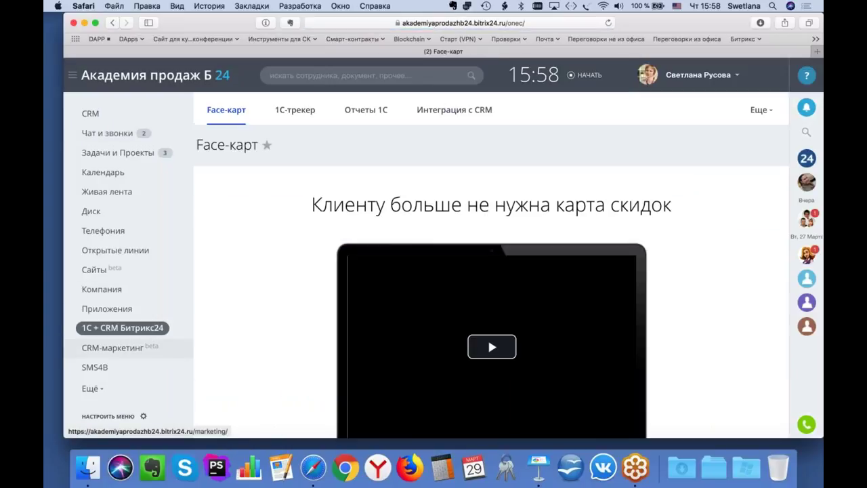
click(114, 347)
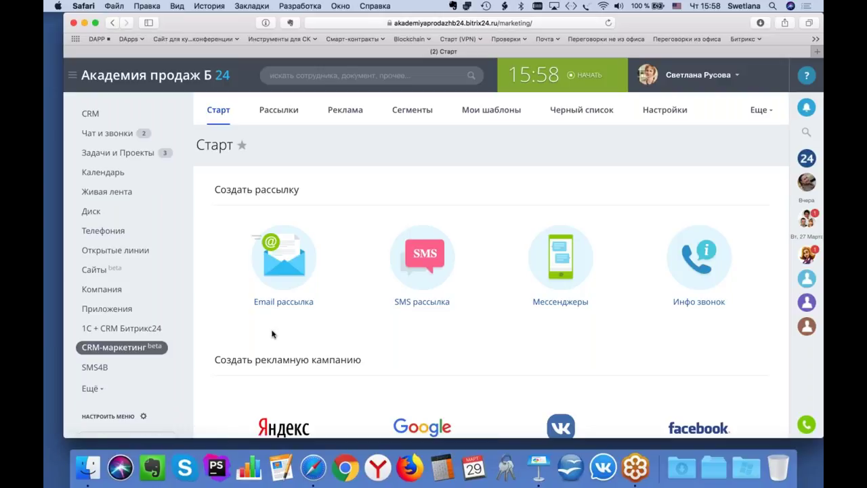
Step: Start a new recipient segment and open its leads filter to view addable fields
click(411, 110)
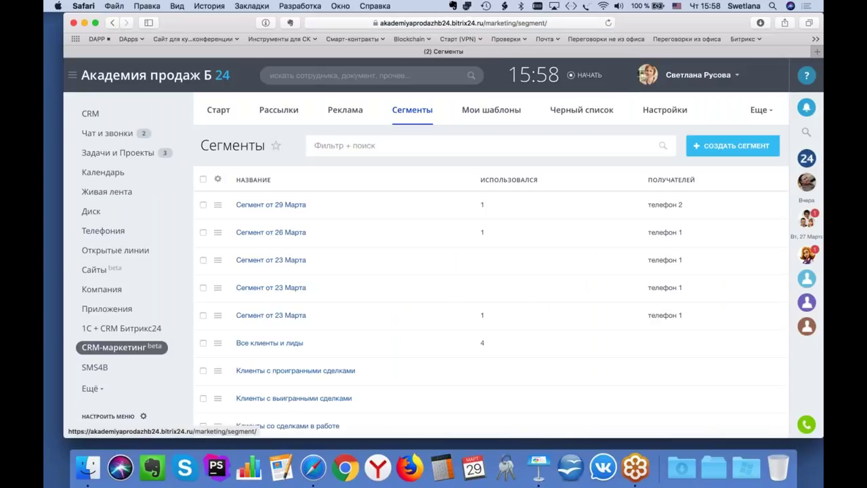
click(717, 144)
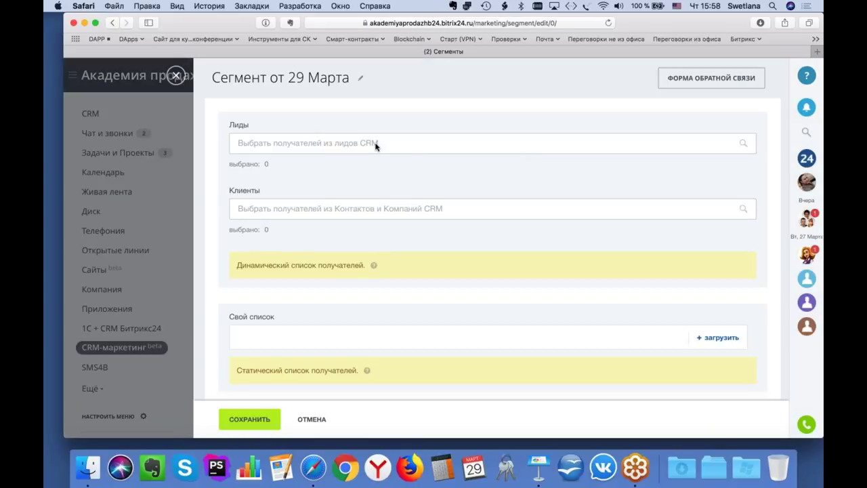
click(376, 145)
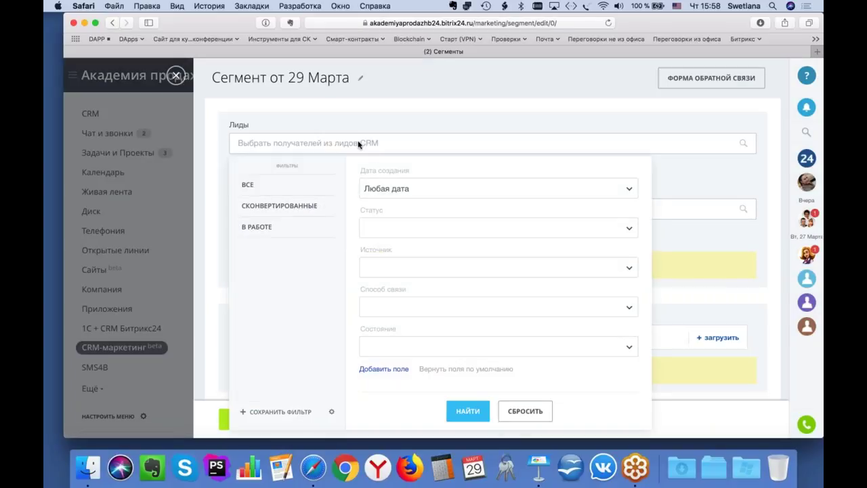
click(333, 147)
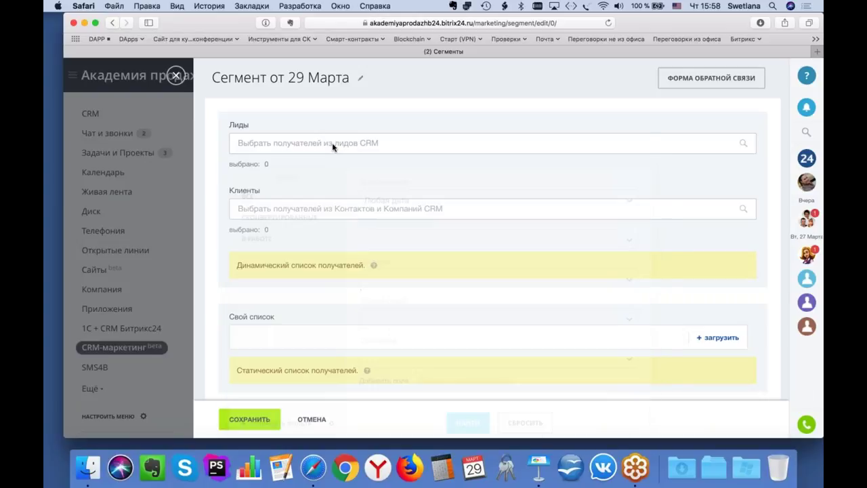
click(351, 144)
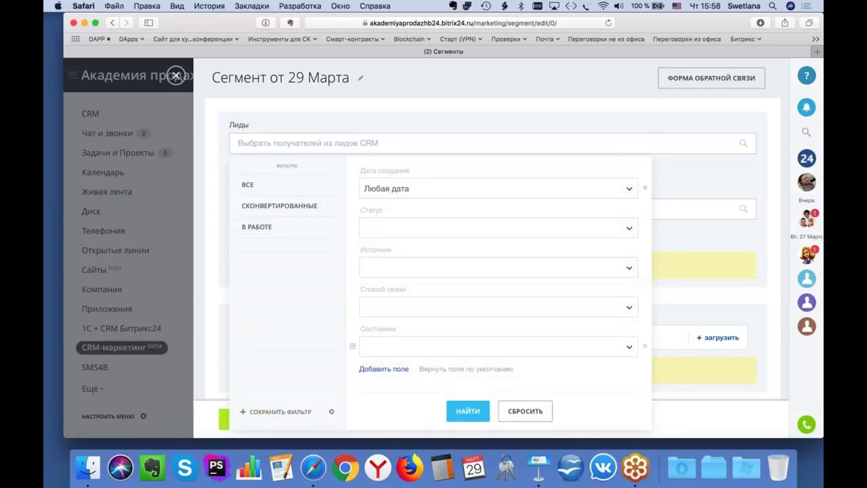
click(390, 366)
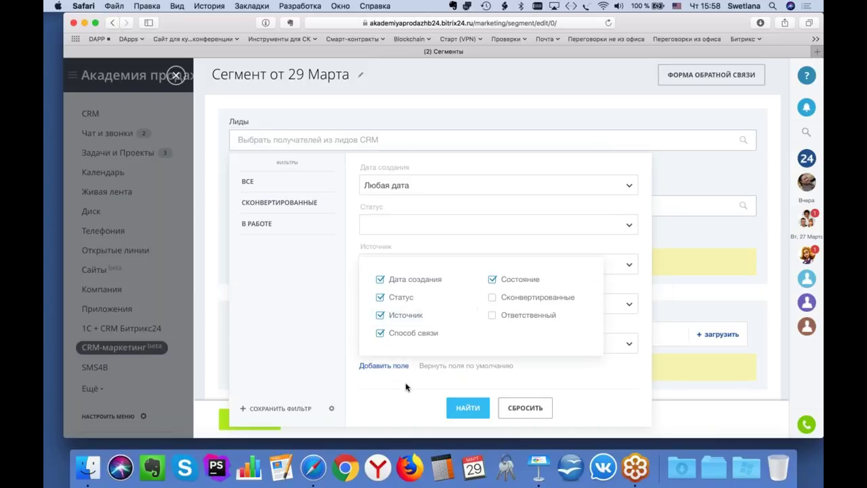
click(405, 387)
Step: Check the lead source options without choosing any, then reset the filter with СБРОСИТЬ
scroll(406, 387, down, 1)
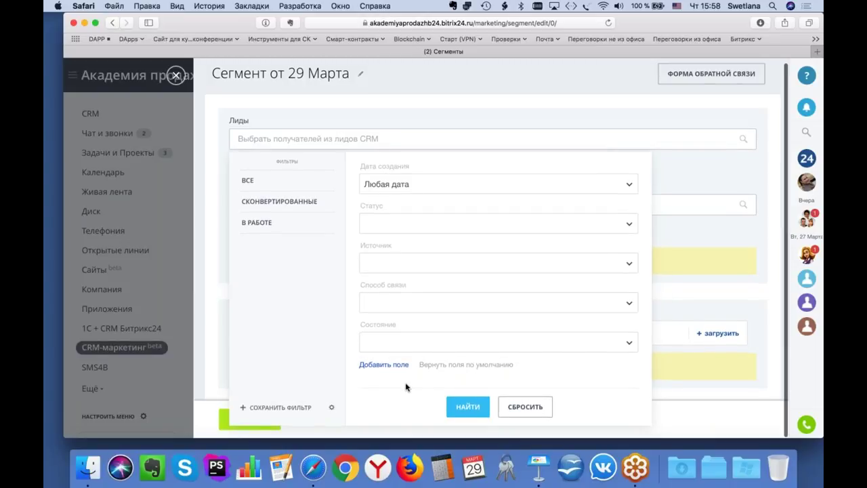
click(629, 267)
scroll(498, 319, down, 2)
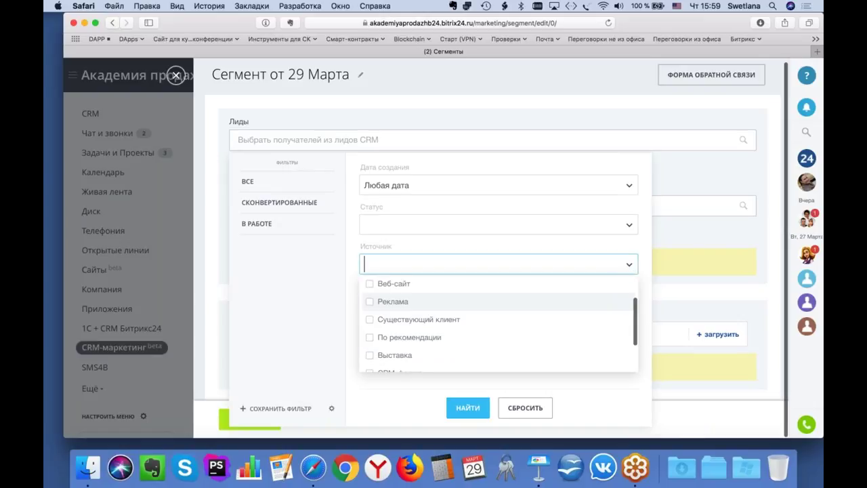
key(Escape)
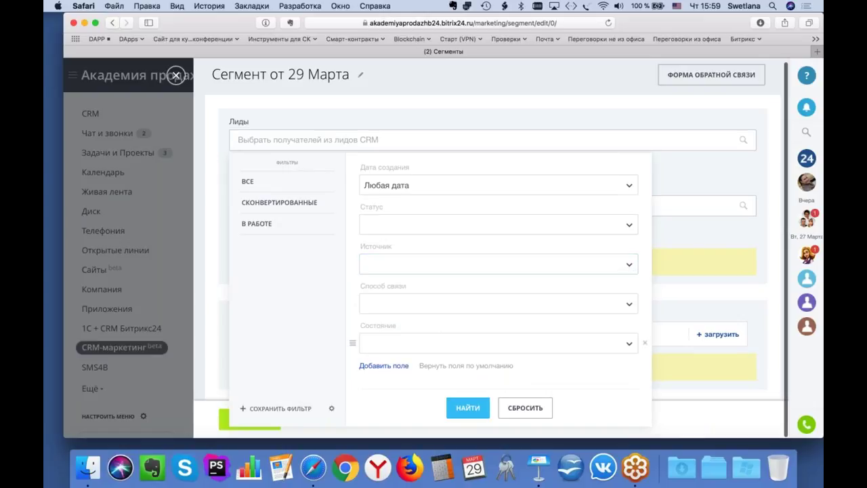
click(387, 365)
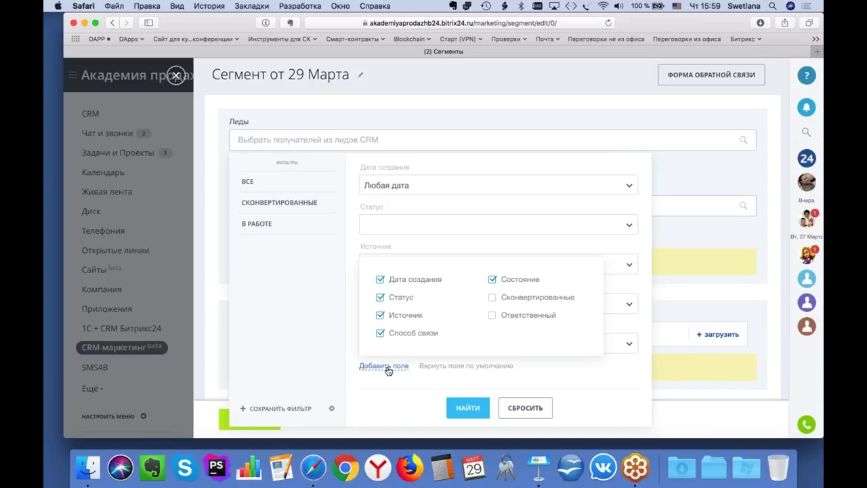
click(408, 397)
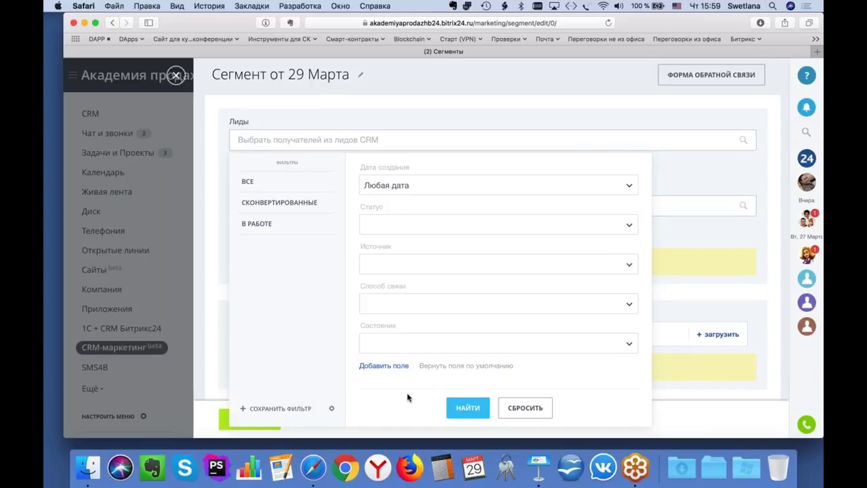
click(523, 409)
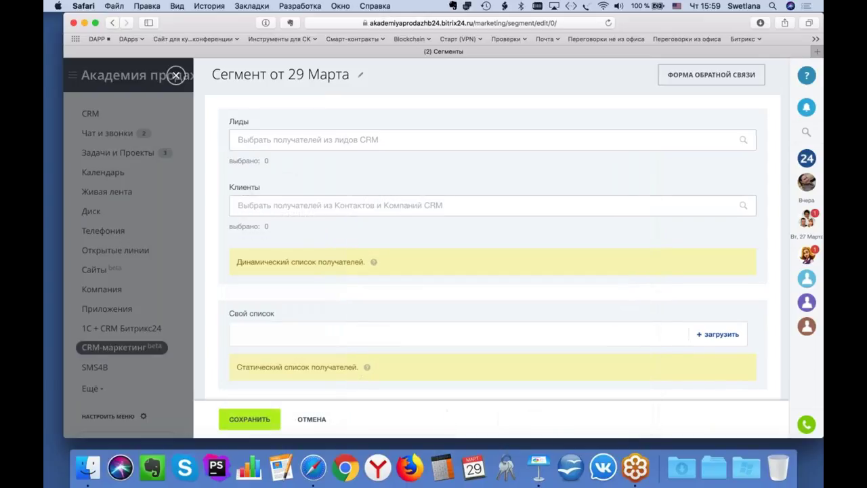
Step: Inspect the client filter's addable fields and close it without applying
click(462, 205)
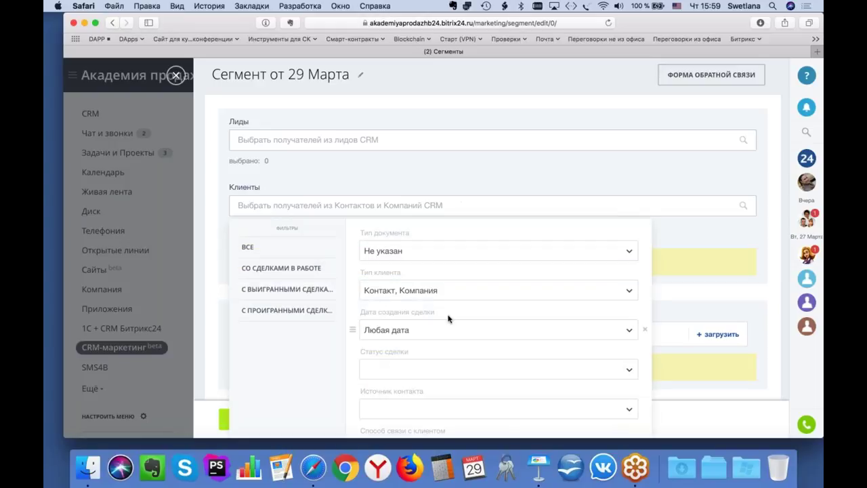
scroll(448, 319, down, 4)
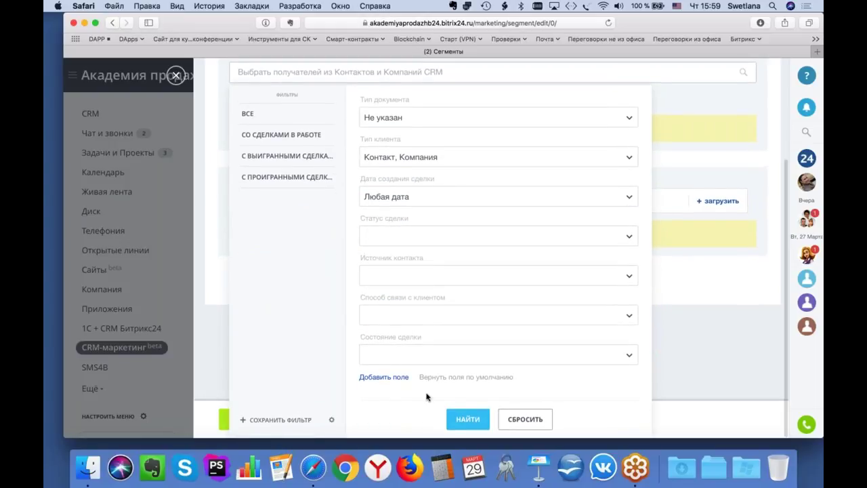
click(383, 377)
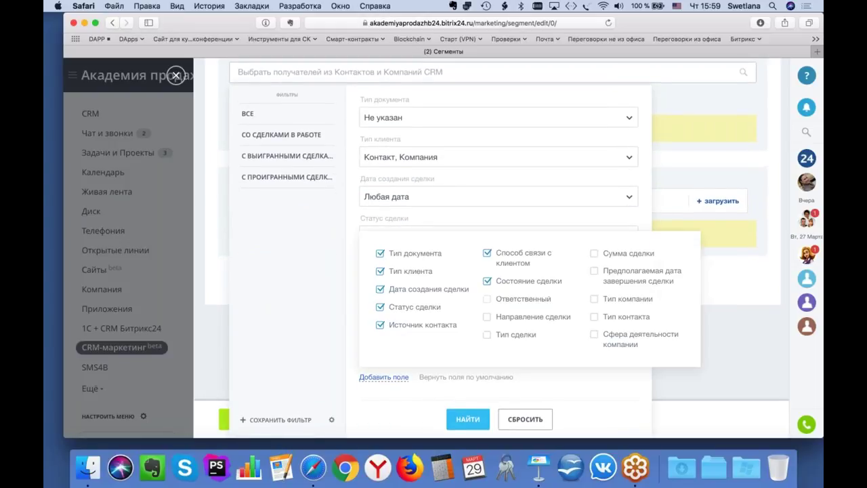
click(395, 406)
scroll(353, 354, up, 3)
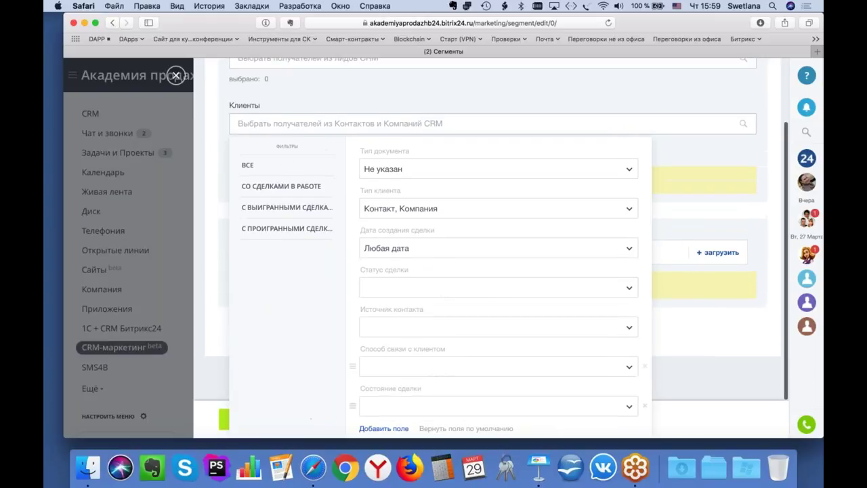
click(666, 160)
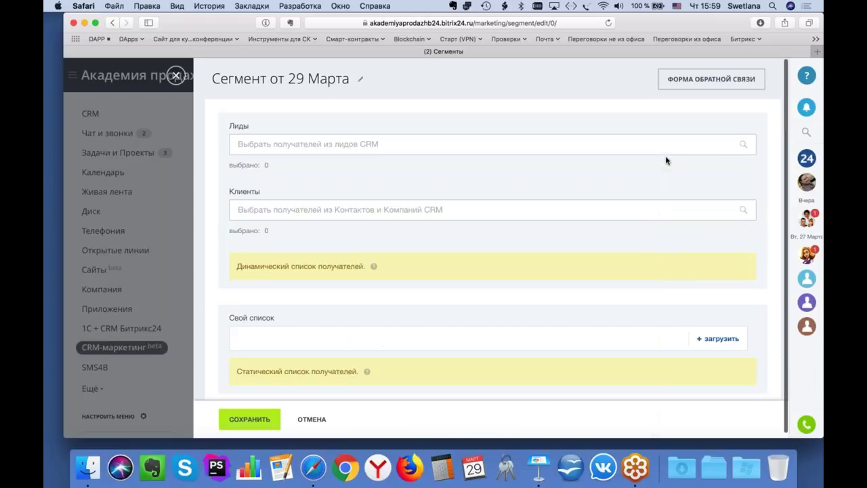
Step: Limit leads to source CRM-форма, save the segment, and reopen it for editing
click(609, 143)
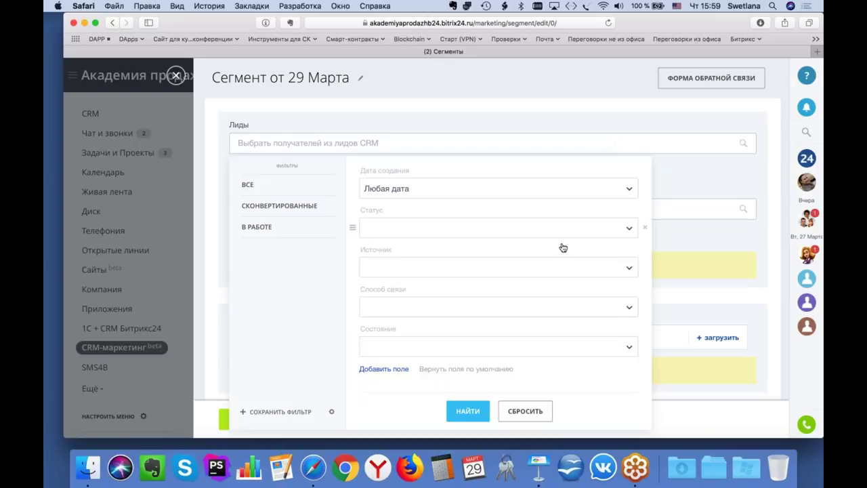
click(558, 274)
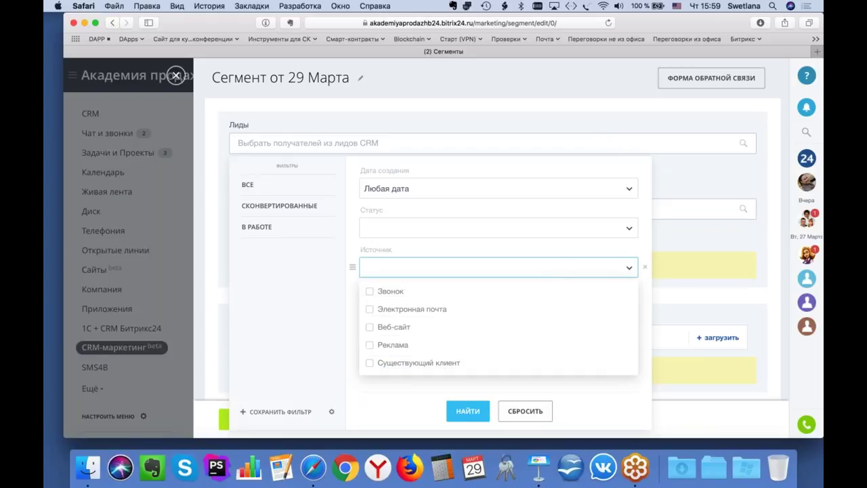
scroll(512, 335, down, 3)
click(370, 333)
click(339, 333)
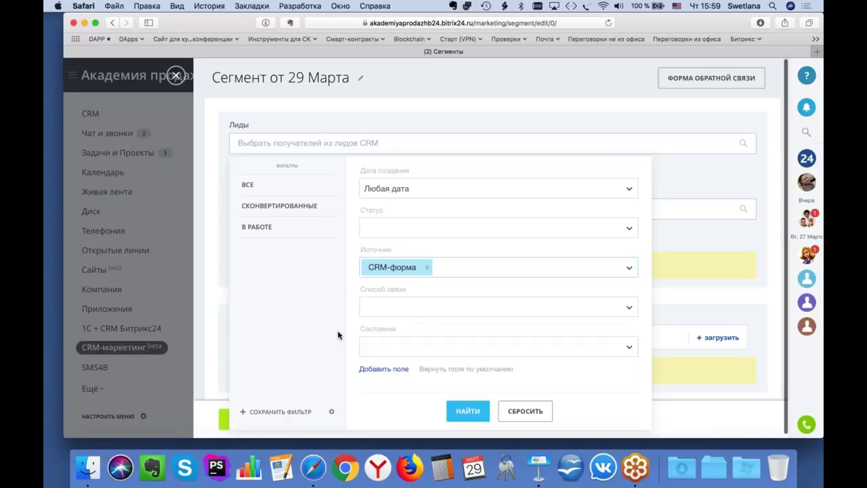
click(470, 411)
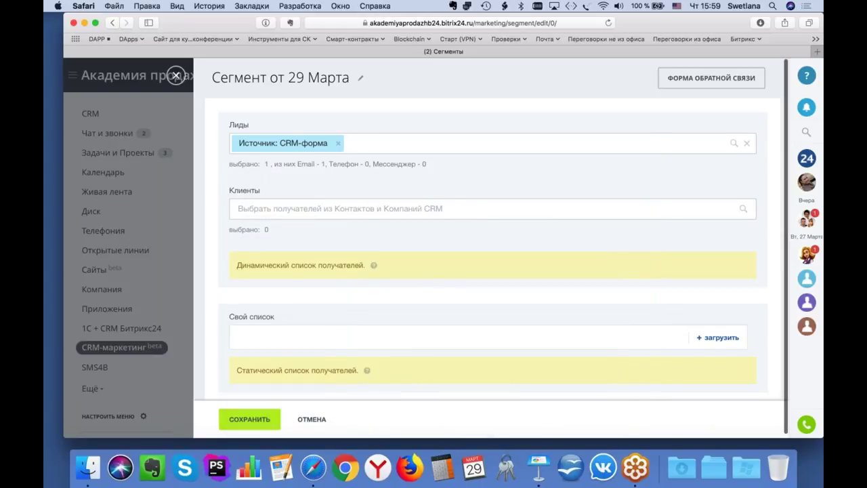
click(250, 420)
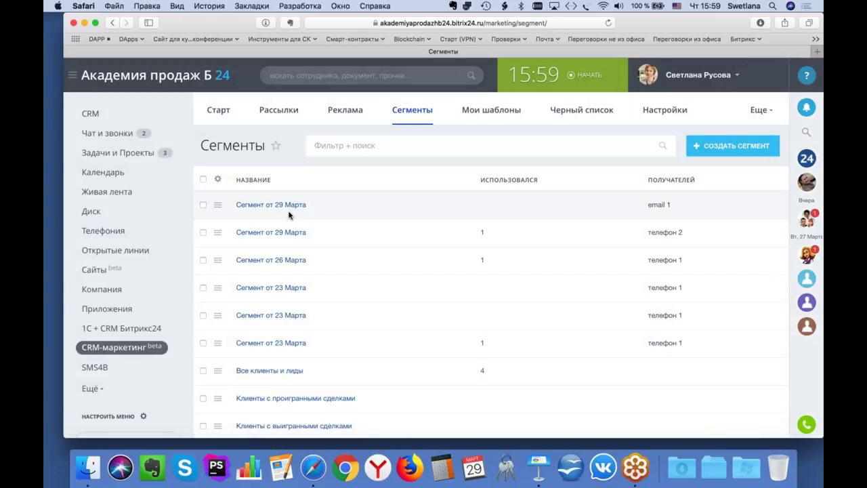
click(218, 204)
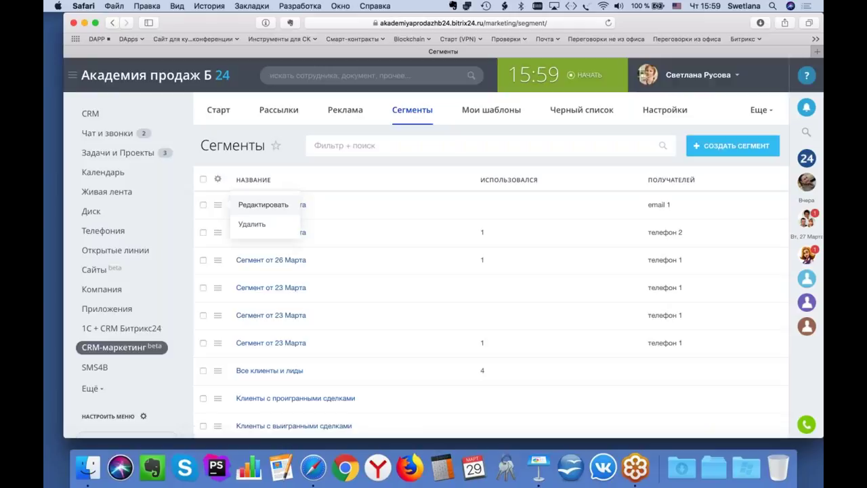
click(263, 205)
Step: Replace the segment title with 'Регистрации на вебинар' and save the segment
click(360, 78)
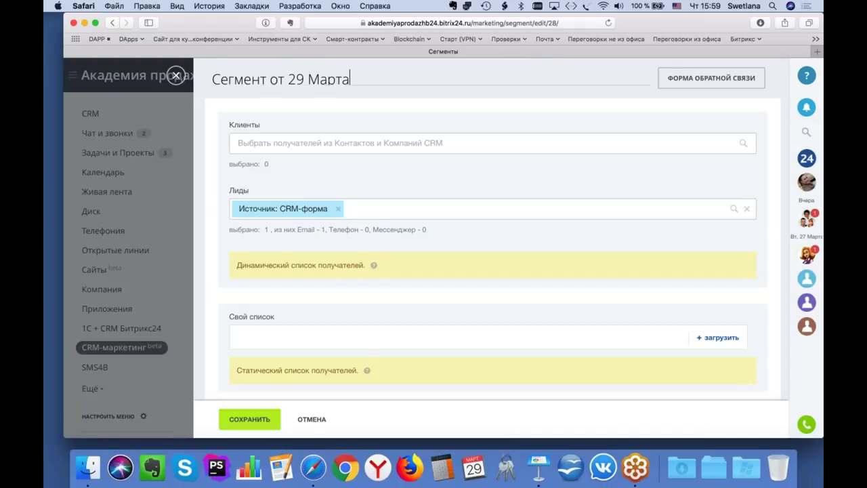
drag(349, 79, 209, 63)
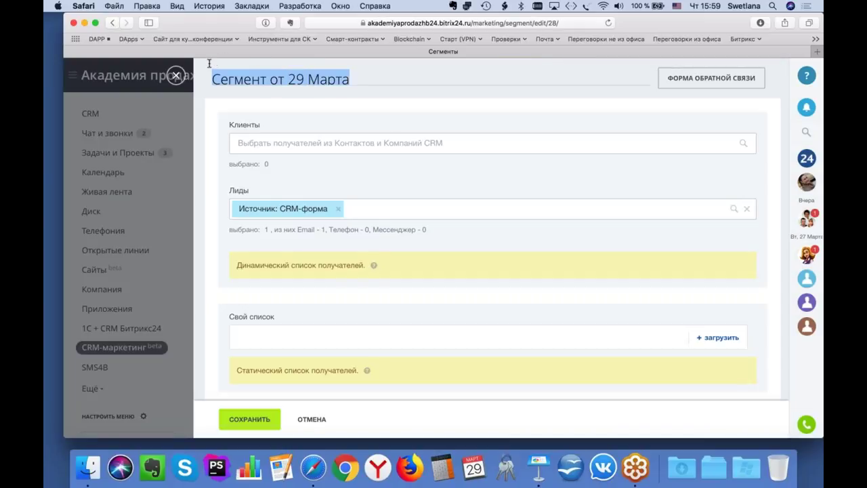
key(BackSpace)
text(Ht)
key(BackSpace)
key(BackSpace)
key(ctrl+space)
text(Регистрации на вебинар)
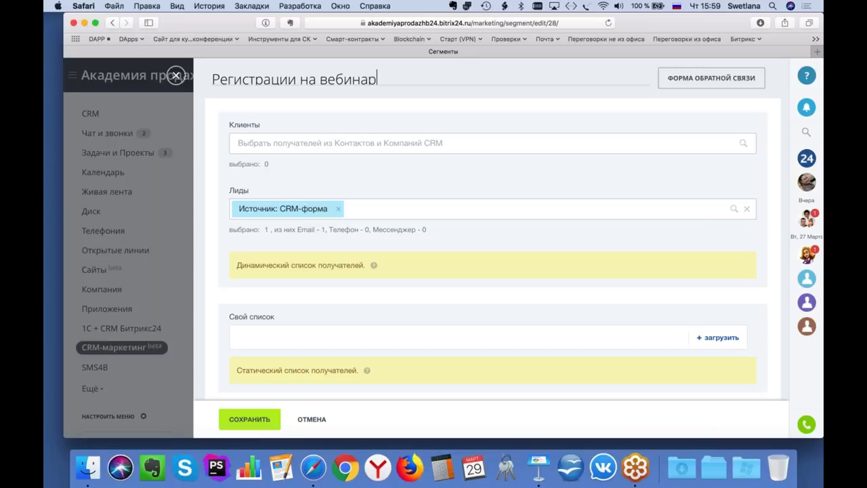
click(249, 418)
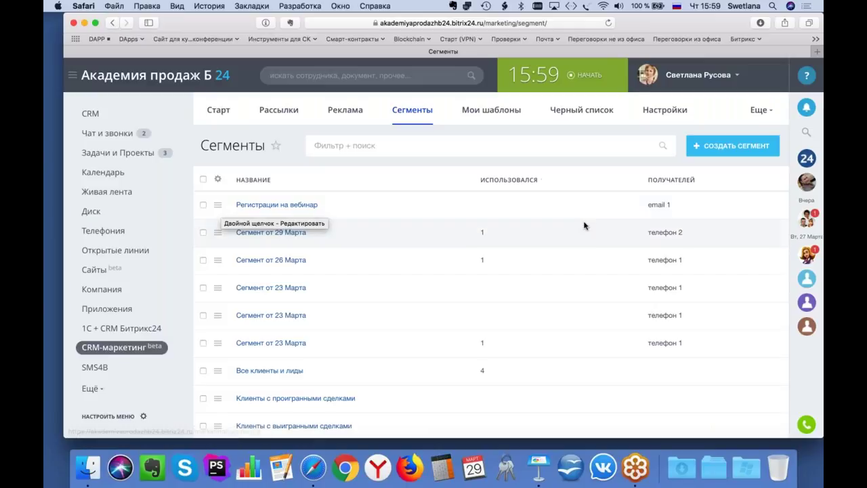
Step: From the marketing Старт page, begin an email campaign using the Превратите лид в клиента template
click(218, 112)
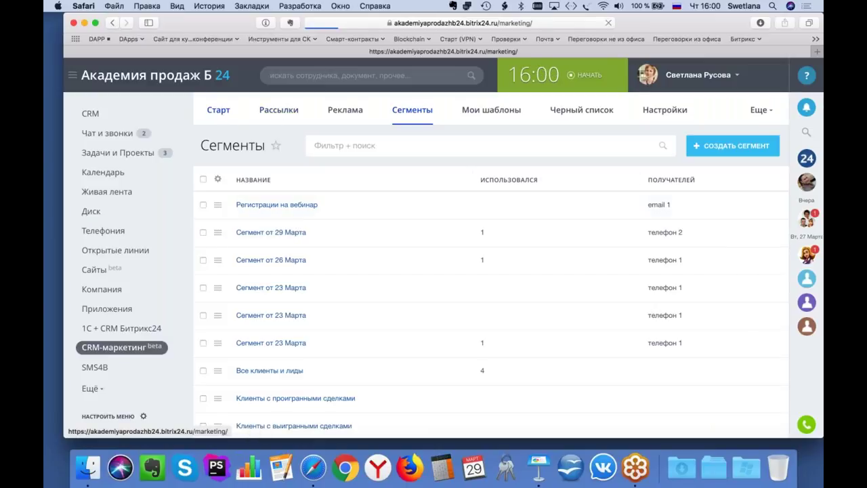
click(291, 252)
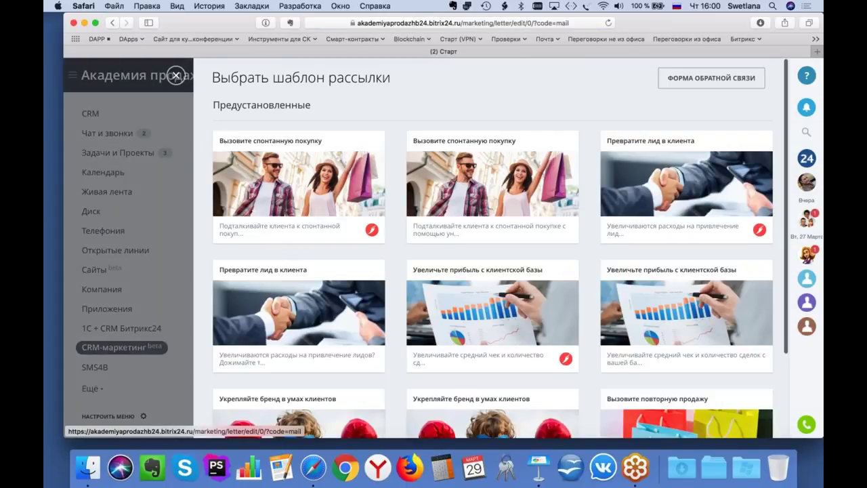
scroll(500, 248, down, 2)
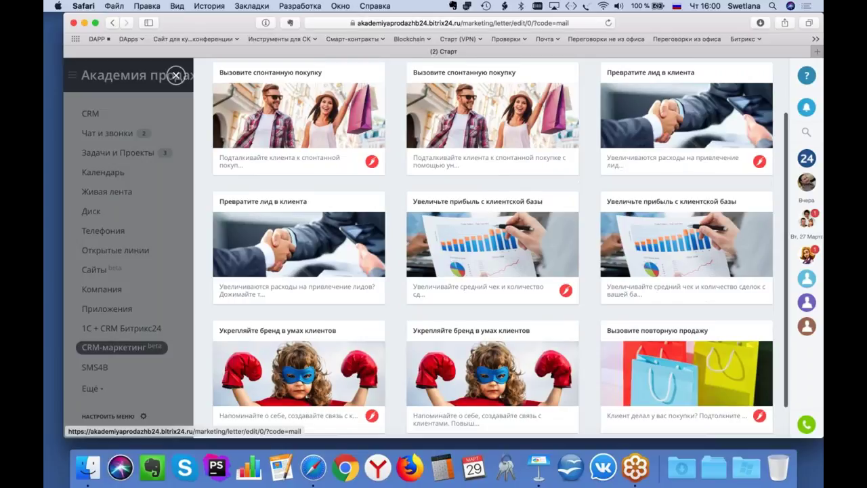
scroll(500, 247, up, 2)
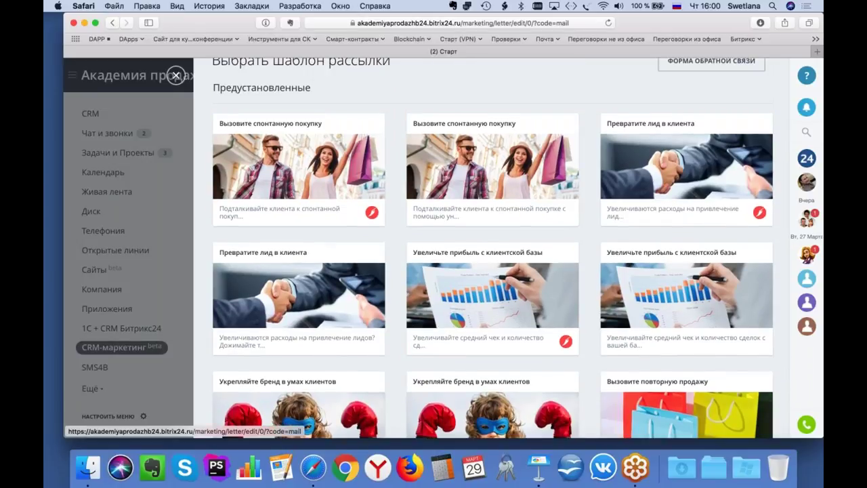
scroll(500, 248, down, 1)
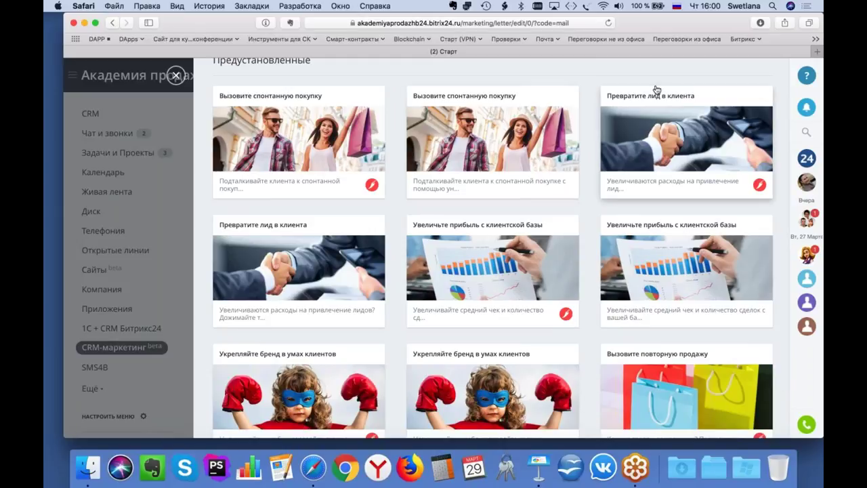
click(658, 165)
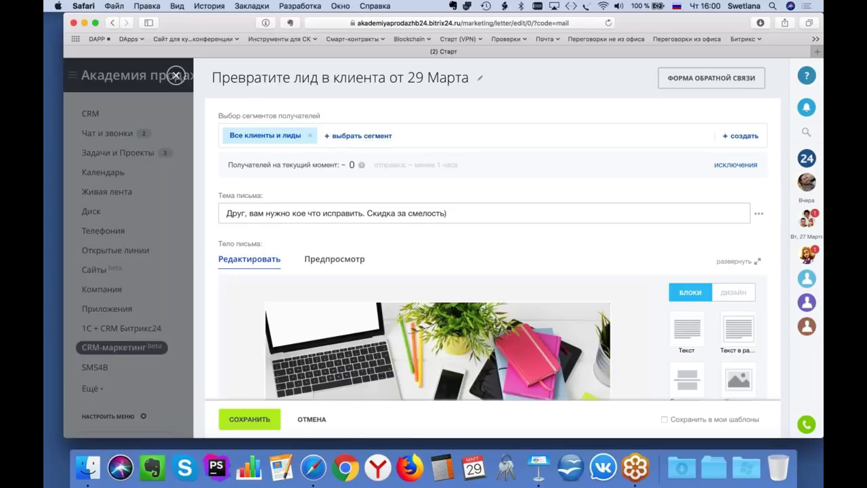
click(309, 139)
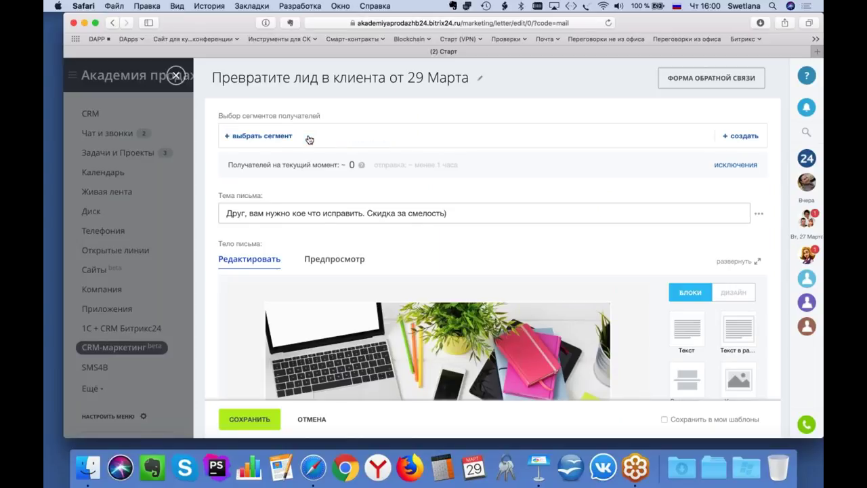
click(310, 139)
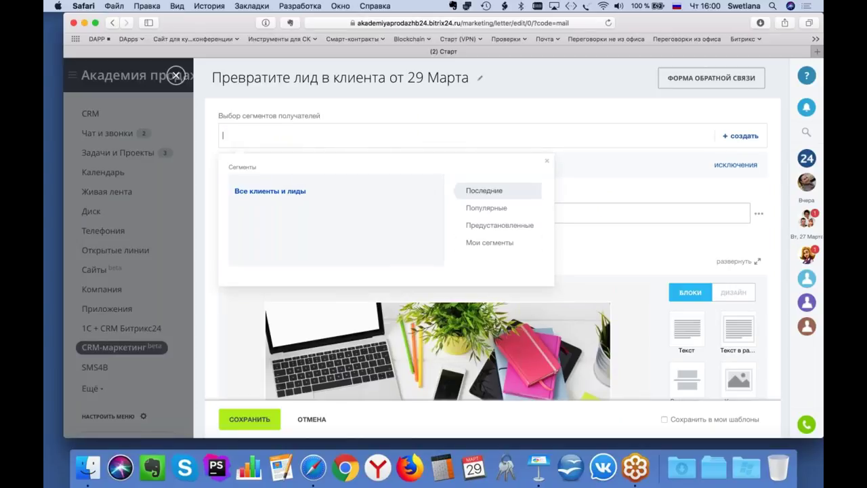
click(489, 242)
click(302, 192)
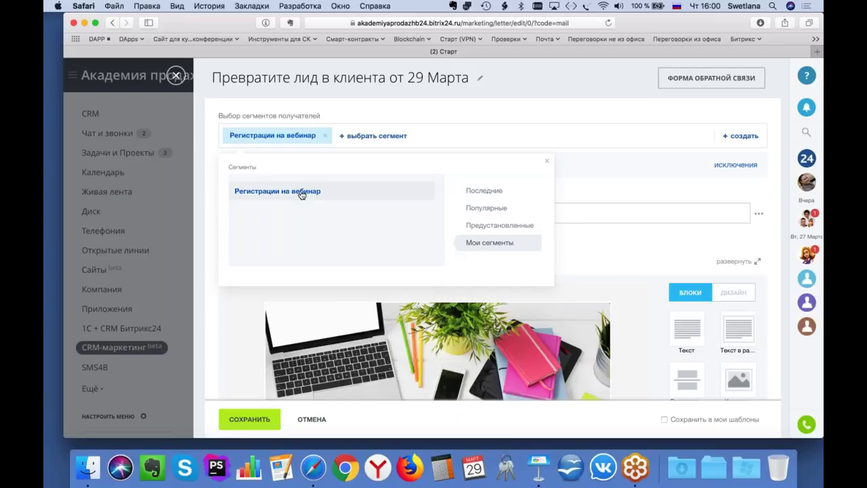
click(547, 160)
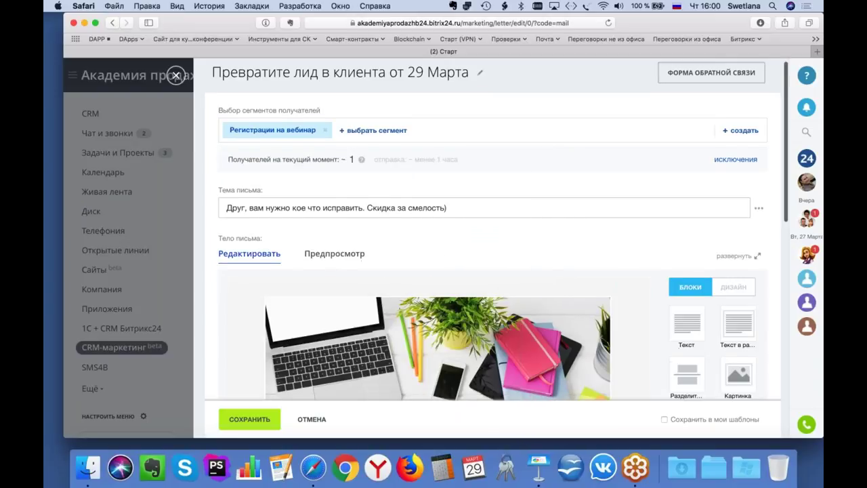
scroll(540, 96, down, 1)
scroll(606, 131, down, 3)
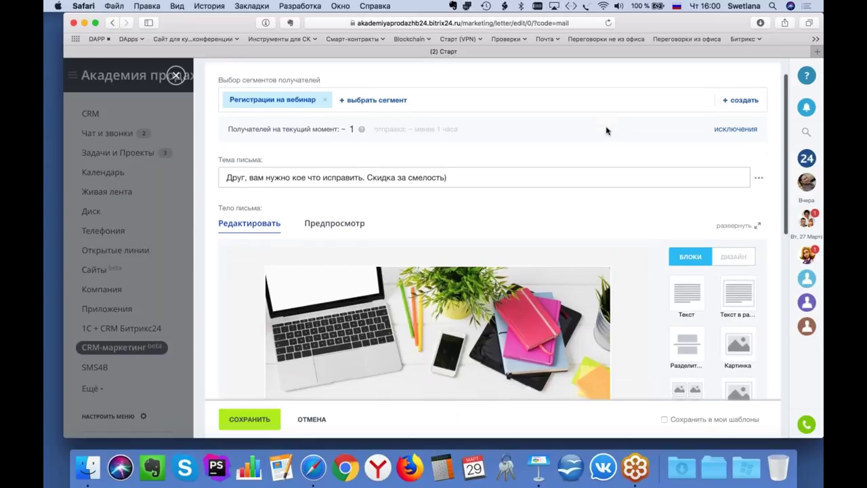
scroll(607, 131, down, 1)
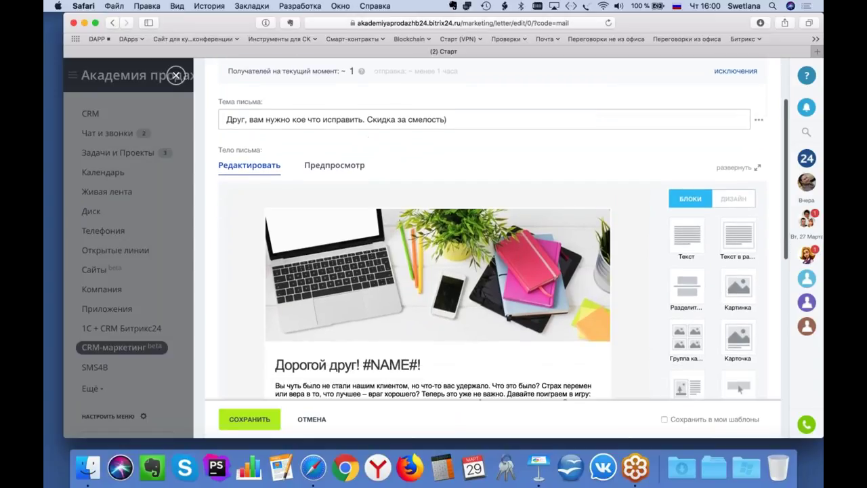
scroll(606, 131, down, 1)
scroll(503, 236, up, 1)
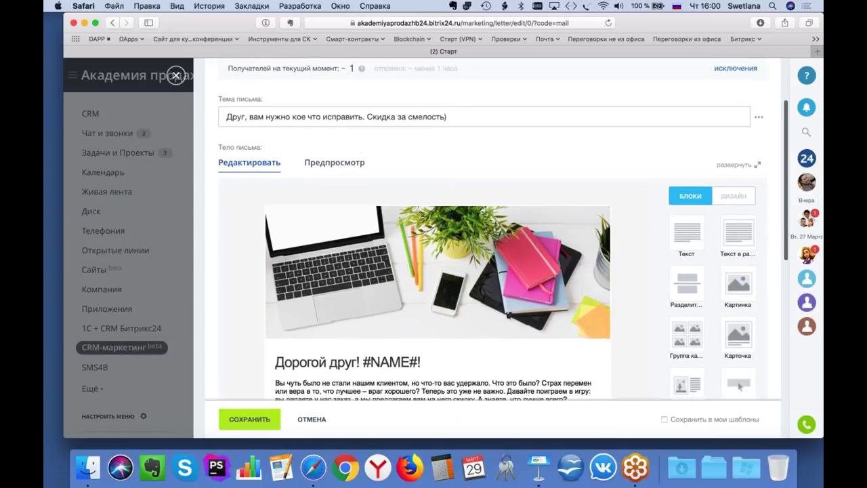
scroll(503, 236, up, 2)
scroll(503, 236, down, 4)
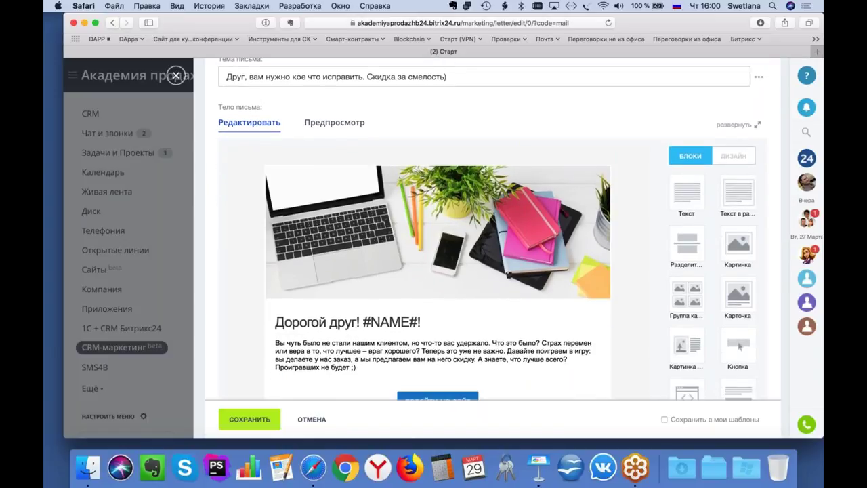
scroll(503, 235, down, 2)
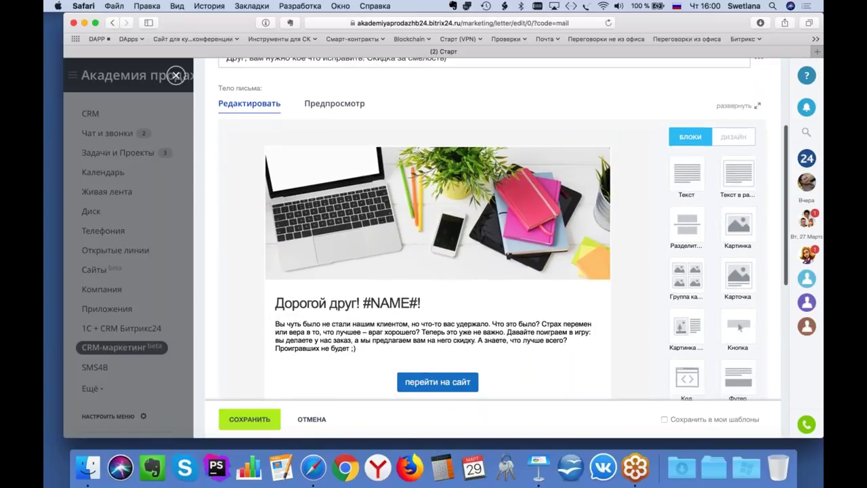
scroll(503, 236, up, 5)
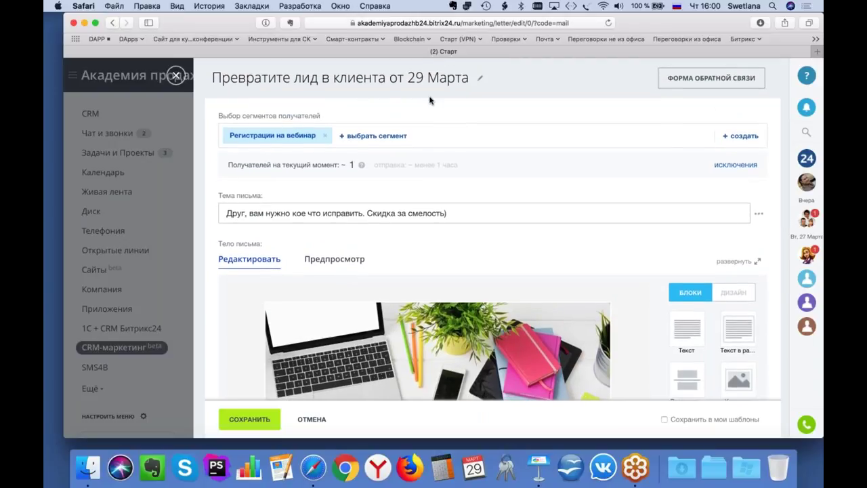
scroll(492, 189, down, 8)
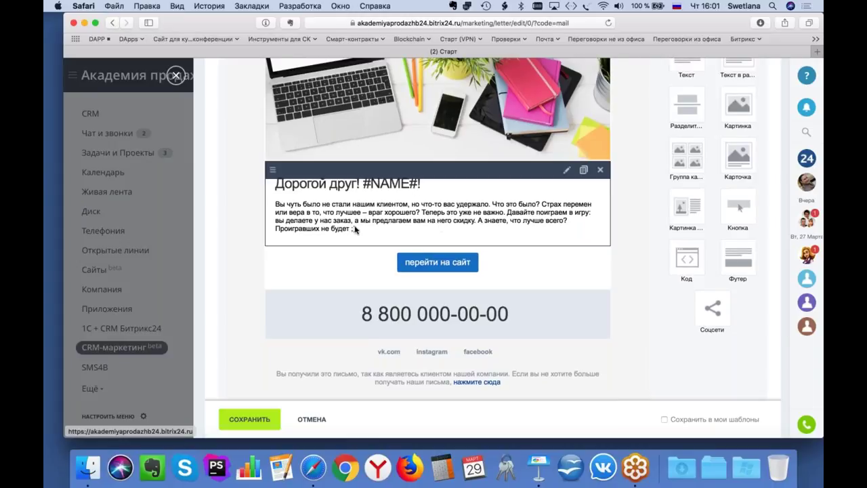
Step: Replace the letter's body paragraph with 'приходите на вебинар, будет очень интересно!' and save the letter
click(330, 222)
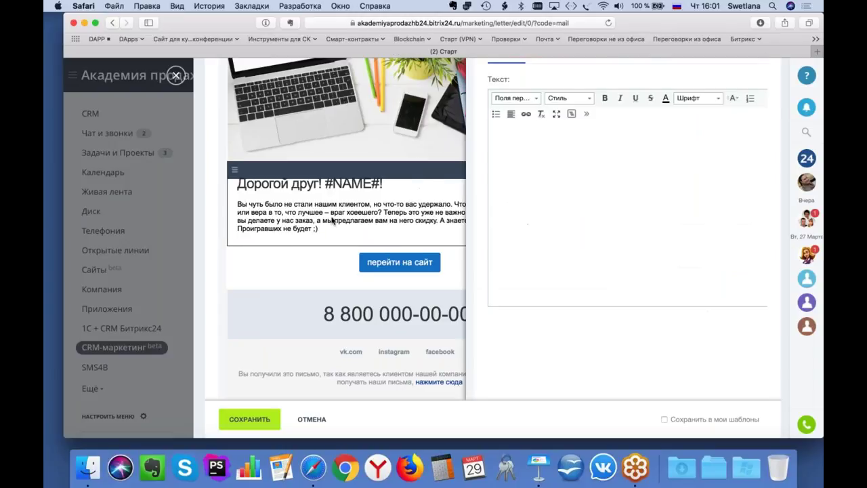
drag(473, 163, 708, 192)
text(приходите на в)
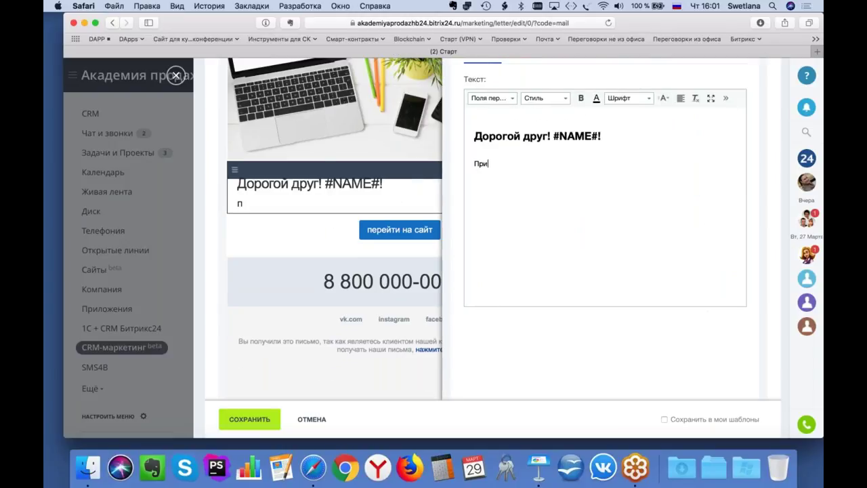
text(еб)
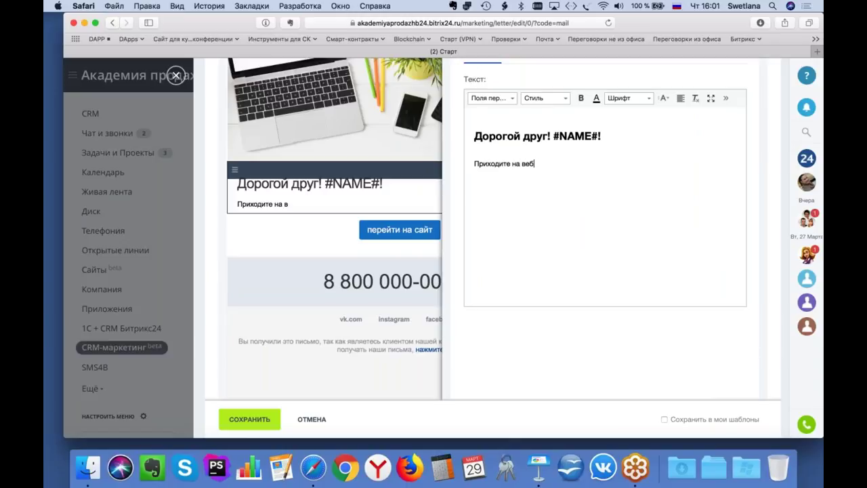
text(инар, будет очень инте)
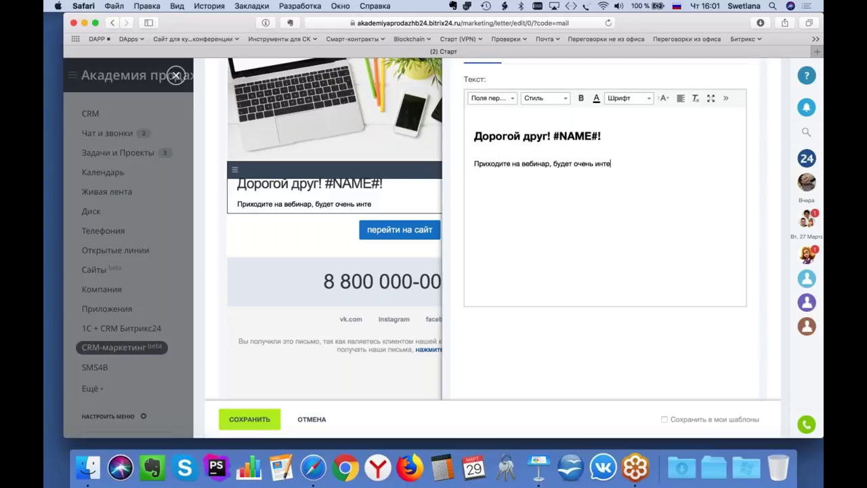
text(ресно!)
scroll(613, 370, up, 1)
scroll(613, 370, up, 3)
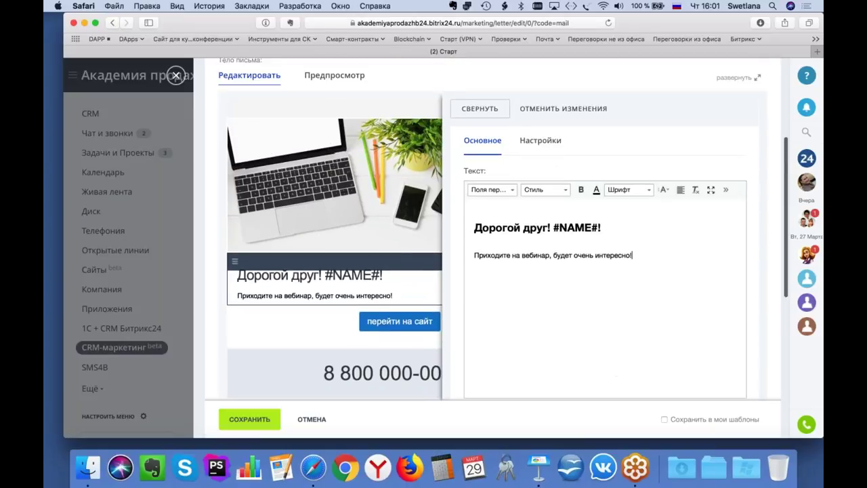
click(474, 108)
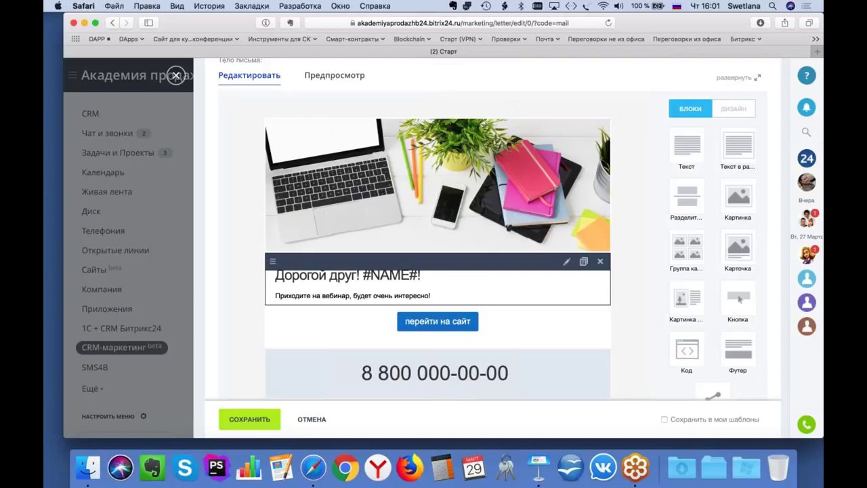
scroll(554, 282, down, 3)
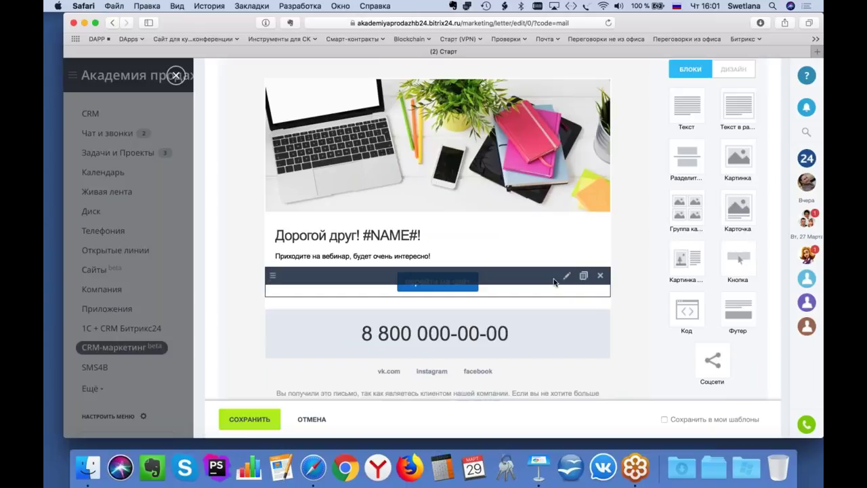
scroll(554, 282, down, 1)
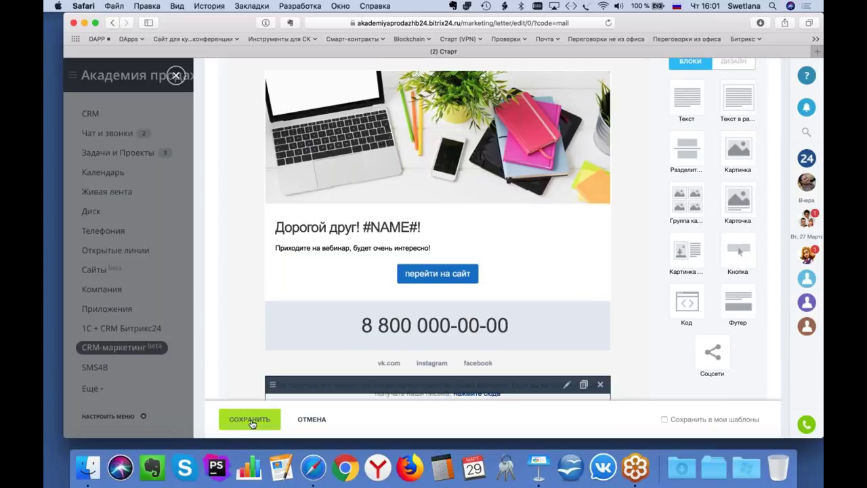
click(249, 419)
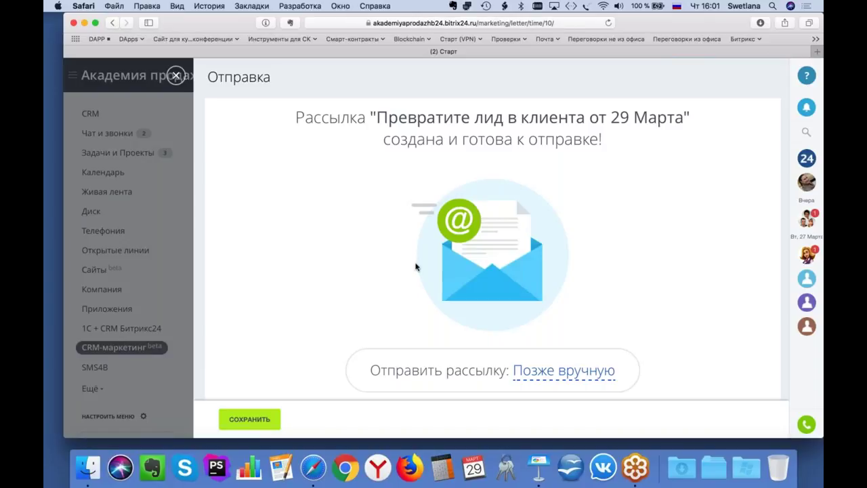
Step: Change sending from Позже вручную to Сейчас, save to launch the mailing, and view the Рассылки list
scroll(419, 311, down, 1)
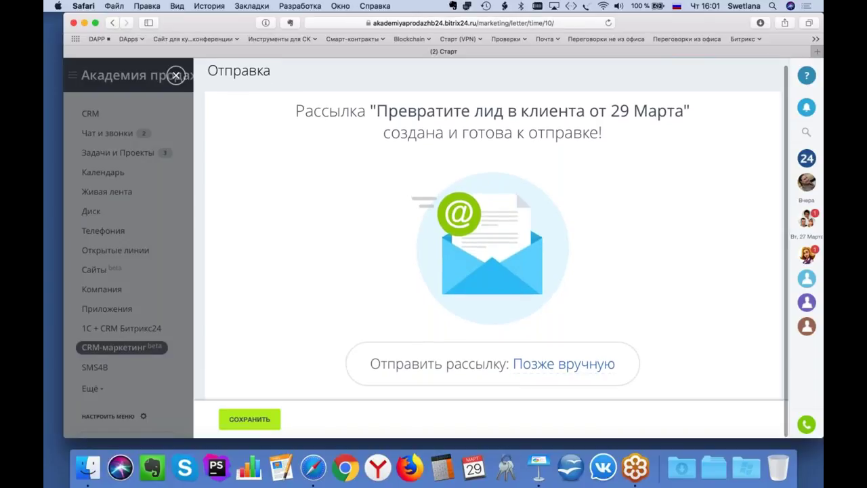
click(565, 372)
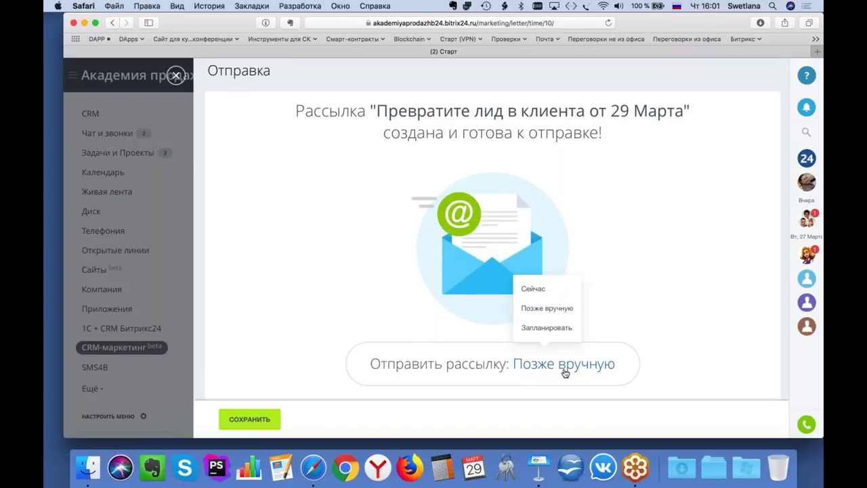
click(534, 289)
click(252, 420)
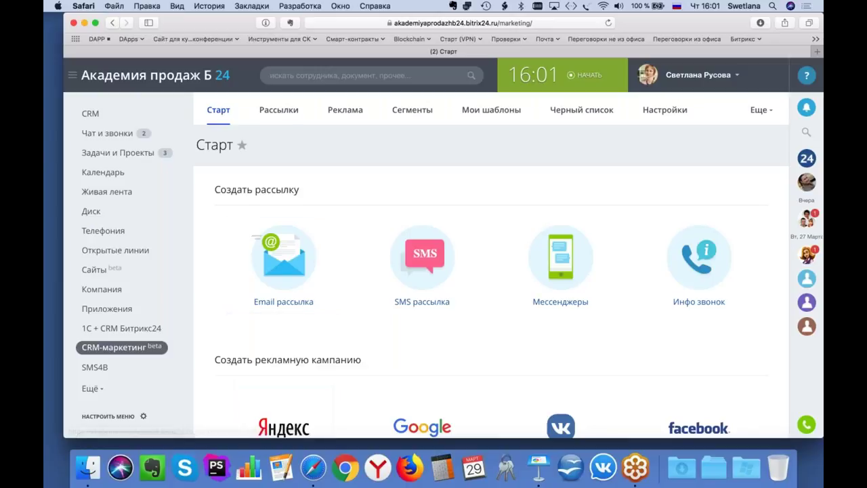
click(288, 114)
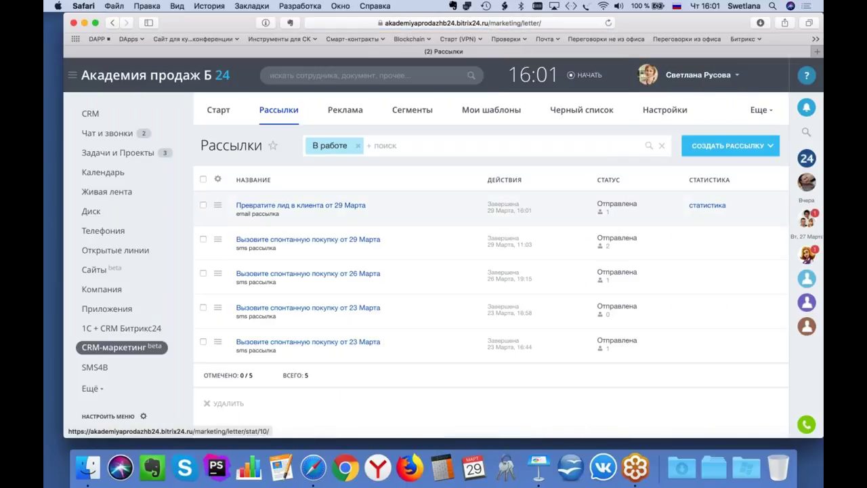
Step: Look through the 29 March mailing's efficiency, analytics and click map, then close the statistics
click(707, 205)
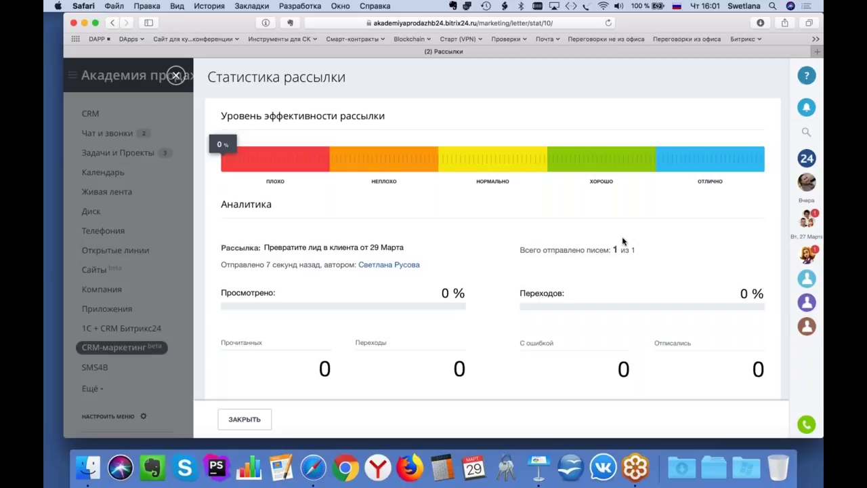
scroll(623, 242, down, 6)
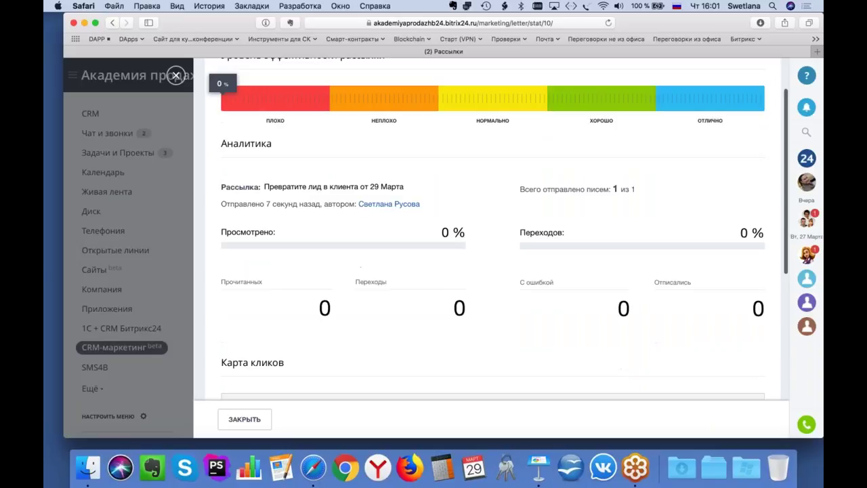
scroll(433, 237, up, 5)
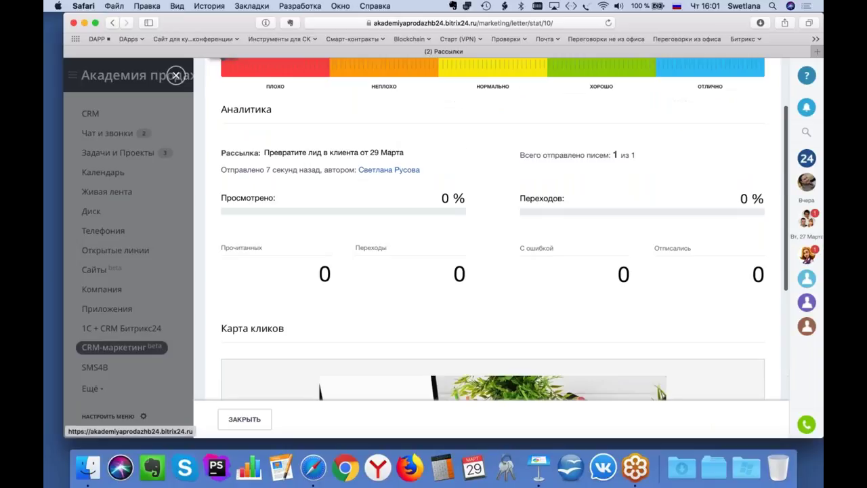
scroll(423, 226, up, 1)
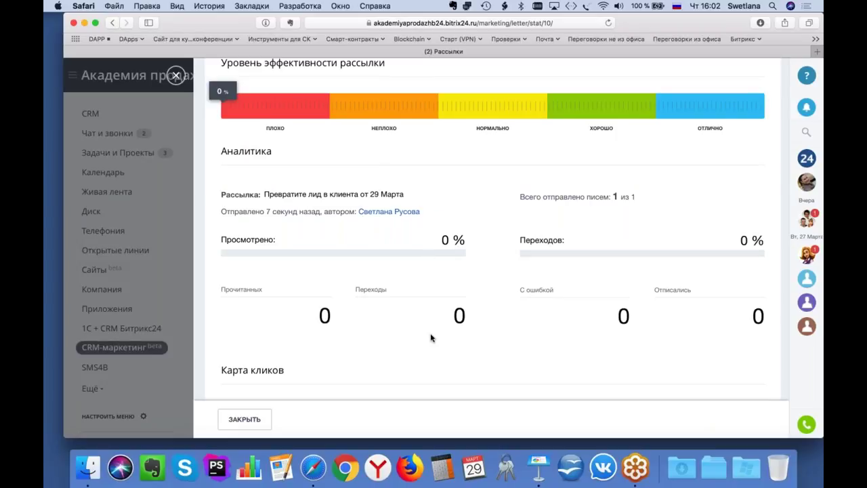
scroll(431, 337, down, 5)
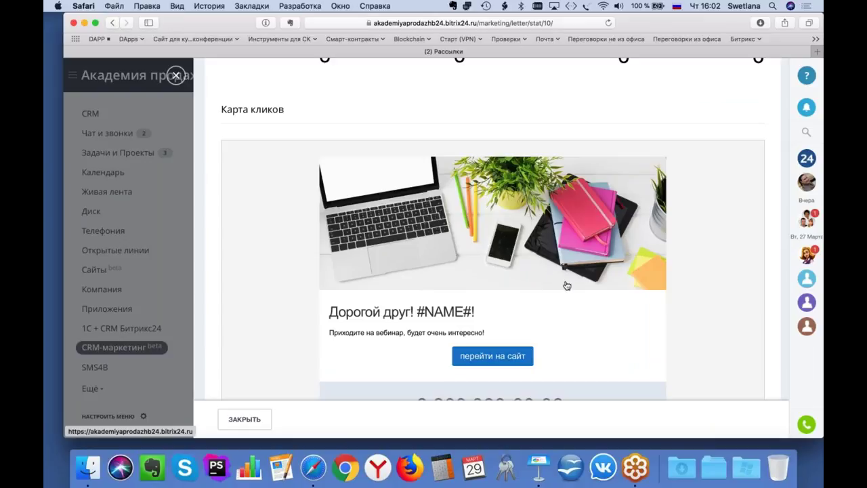
scroll(562, 300, down, 2)
scroll(515, 291, up, 2)
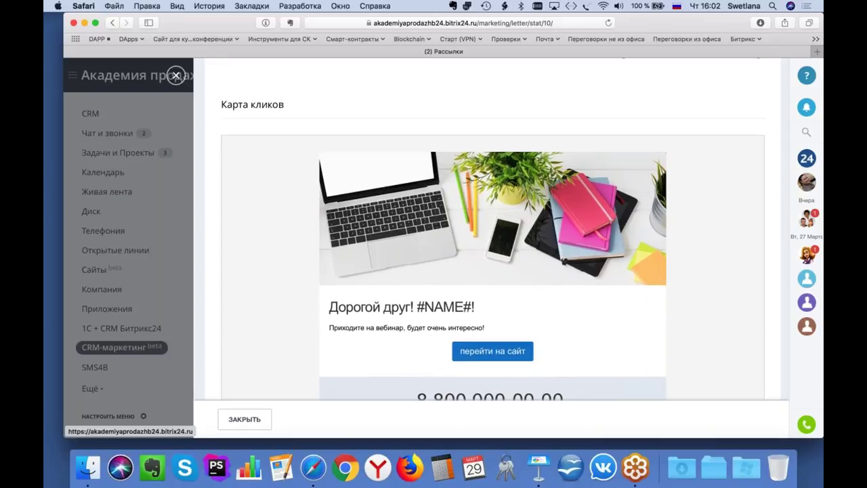
scroll(493, 257, down, 3)
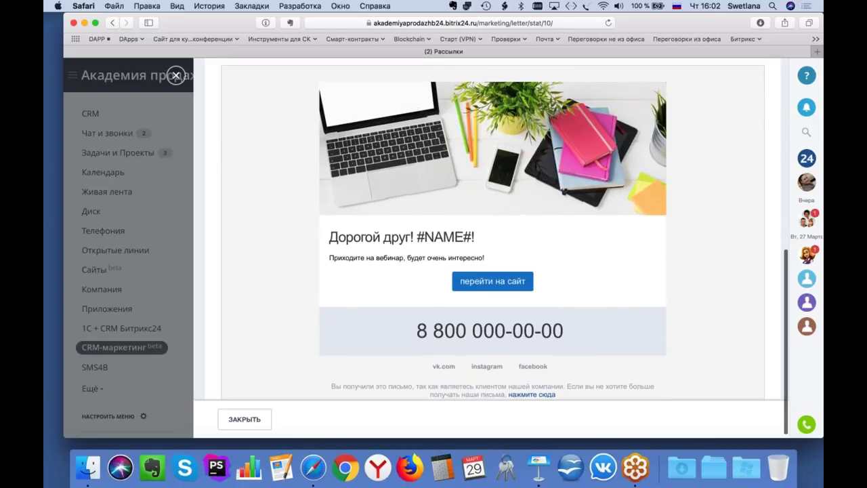
scroll(493, 257, up, 5)
scroll(493, 257, up, 4)
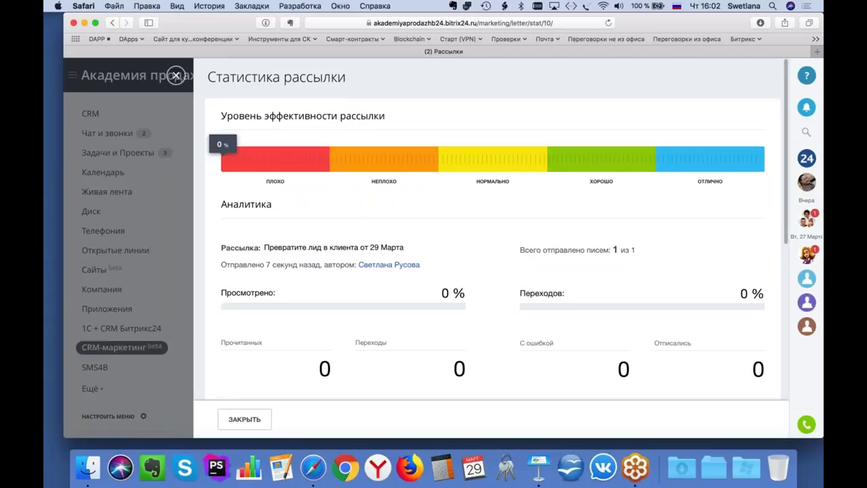
scroll(493, 257, down, 8)
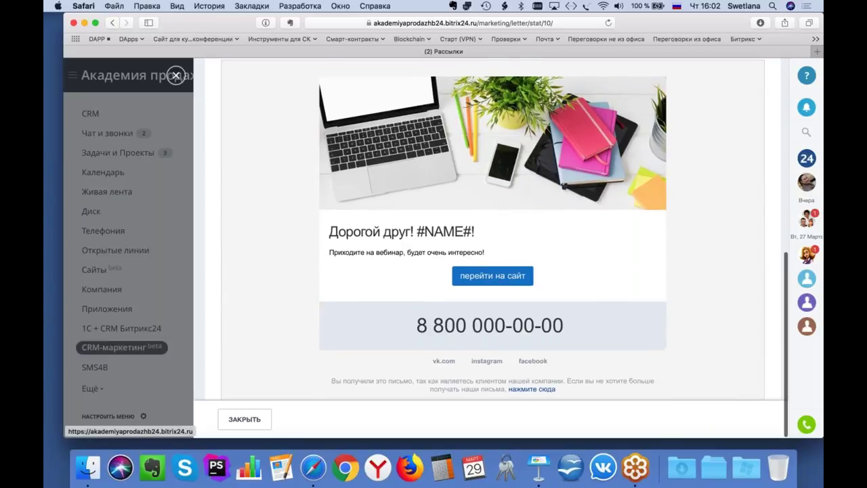
scroll(493, 257, up, 8)
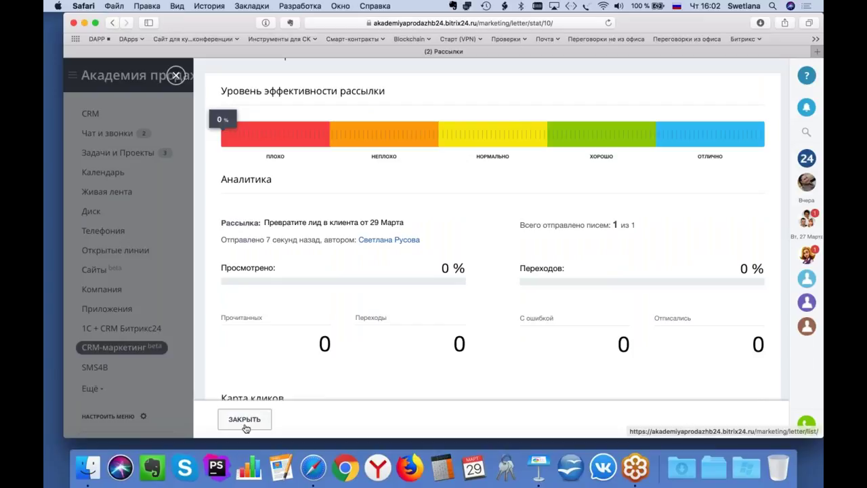
click(244, 420)
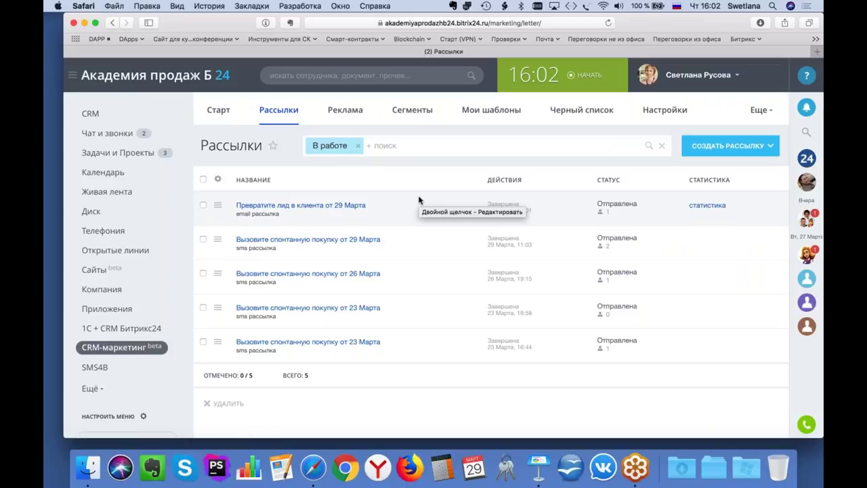
Step: Go to CRM and open the Лиды list with the webinar registration lead
click(90, 114)
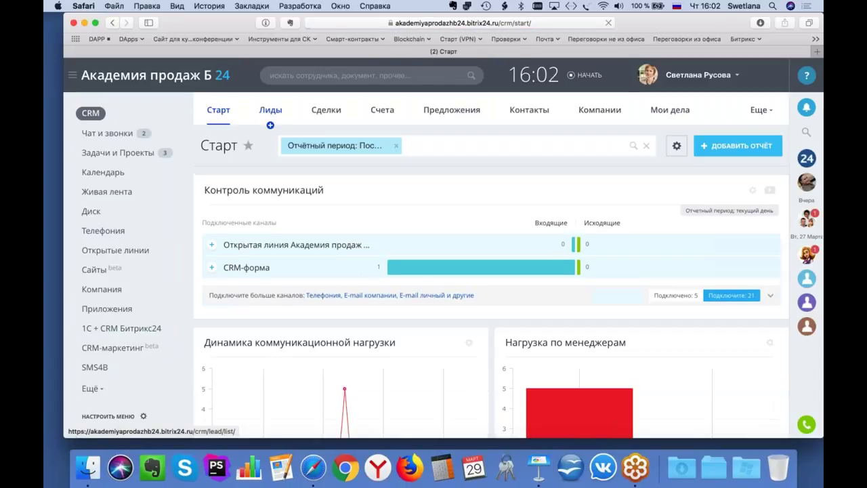
click(271, 109)
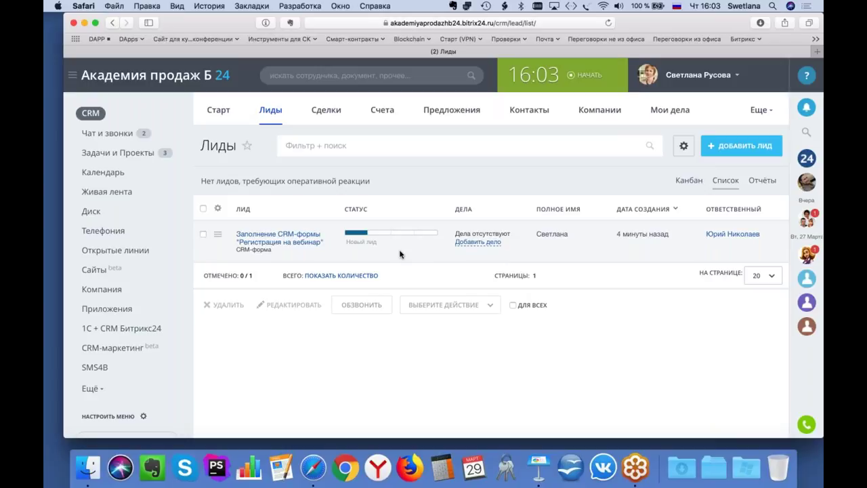
Step: Switch back to the Chrome window showing the Bitrix24 portal
click(784, 25)
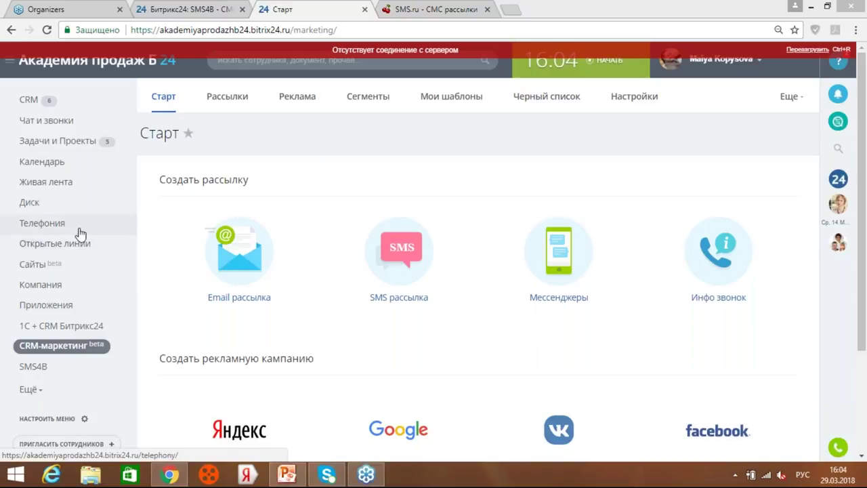
Step: Browse the marketplace's CRM роботы, SMS app category, then go to CRM-маркетинг
click(60, 309)
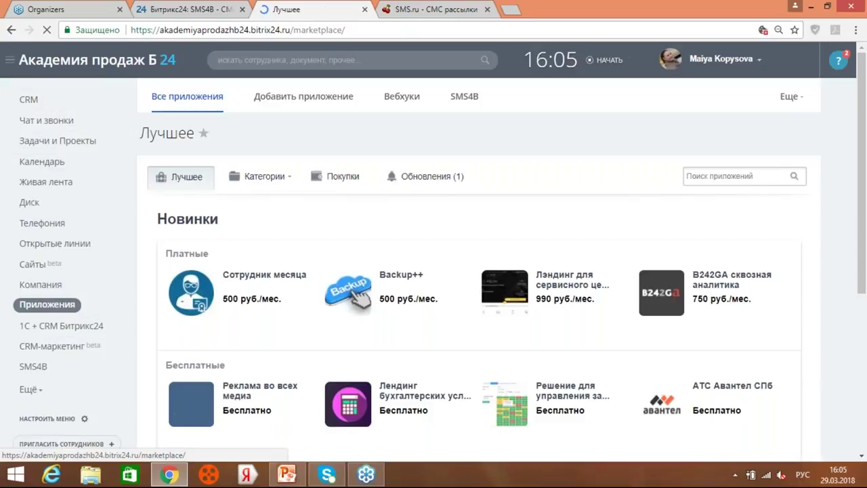
click(281, 178)
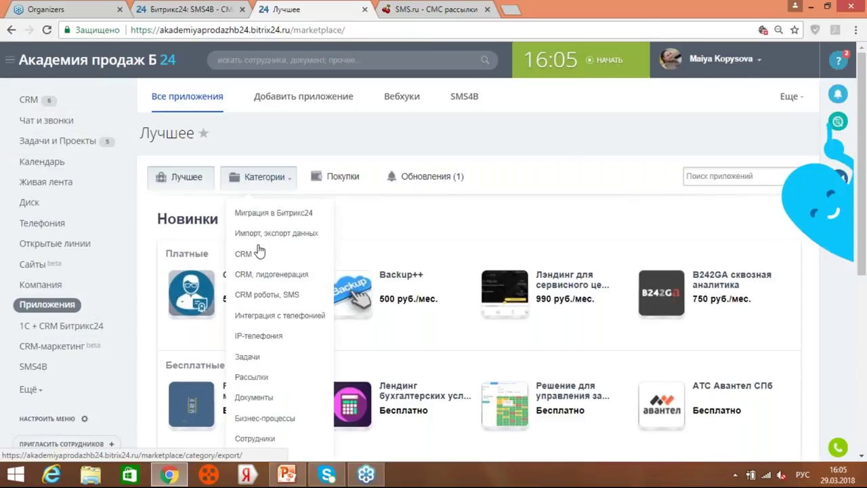
click(265, 298)
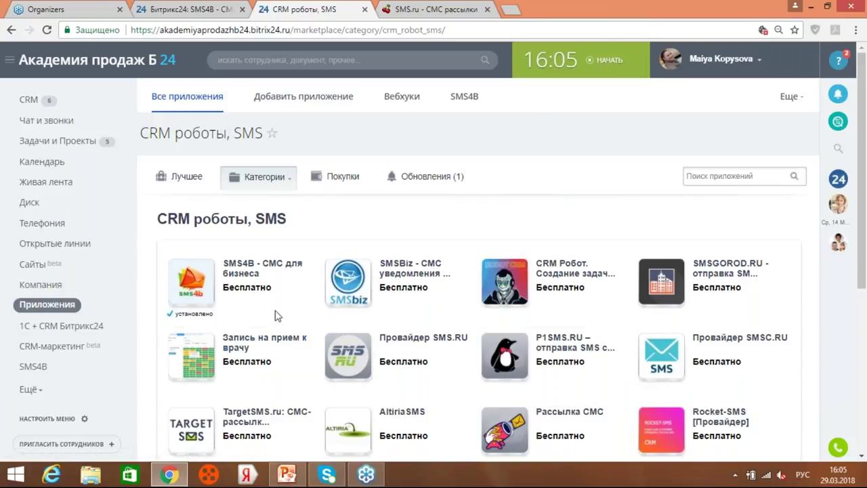
mouse_move(273, 310)
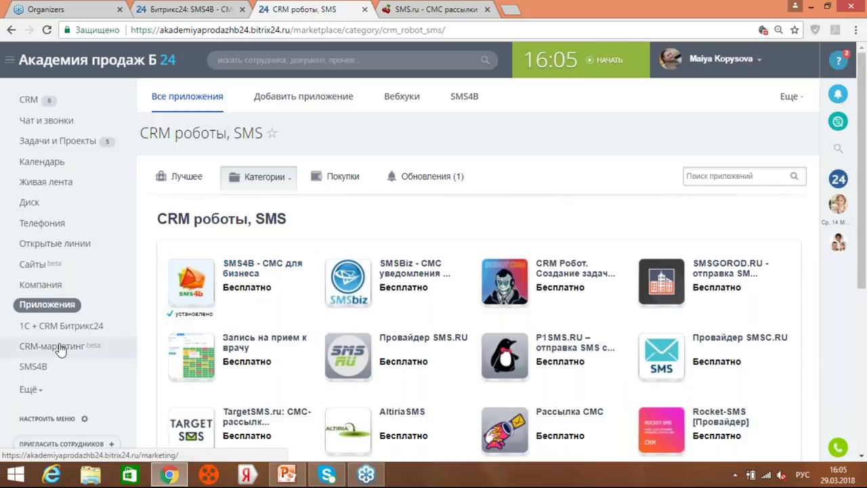
drag(63, 330, 57, 353)
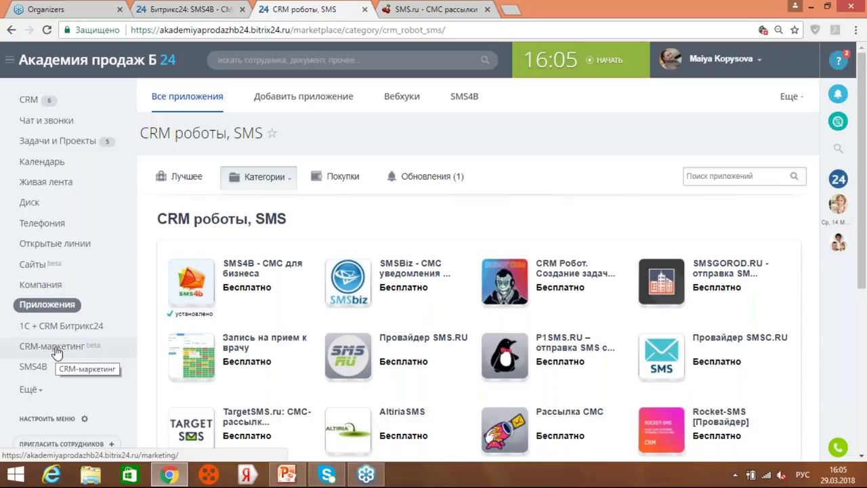
click(57, 352)
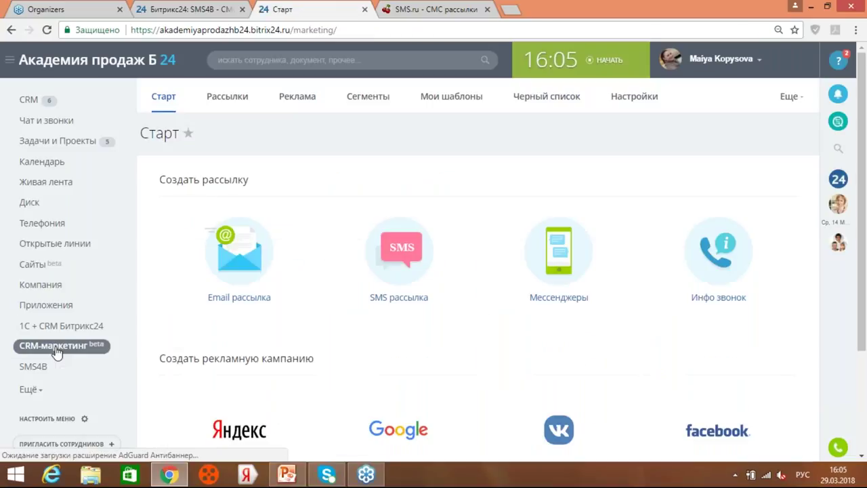
Step: Draft an SMS mailing from the 'Вызовите спонтанную покупку' template and start a new recipient segment
click(412, 254)
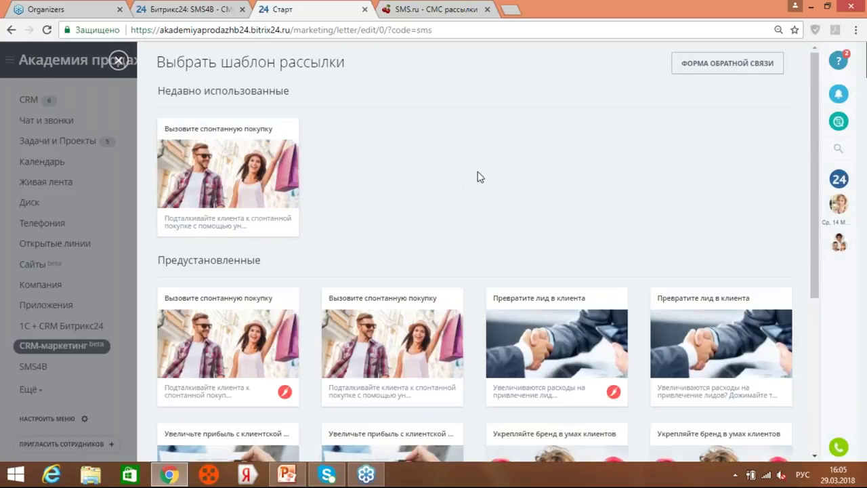
scroll(478, 177, down, 4)
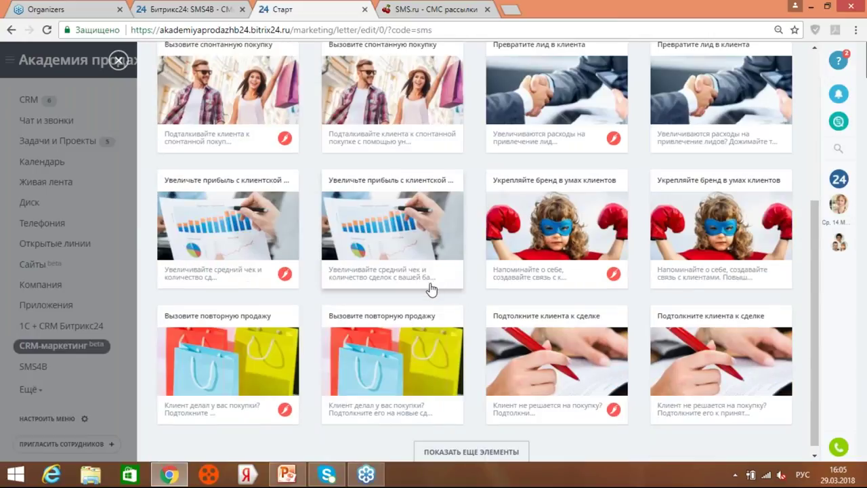
scroll(432, 289, up, 5)
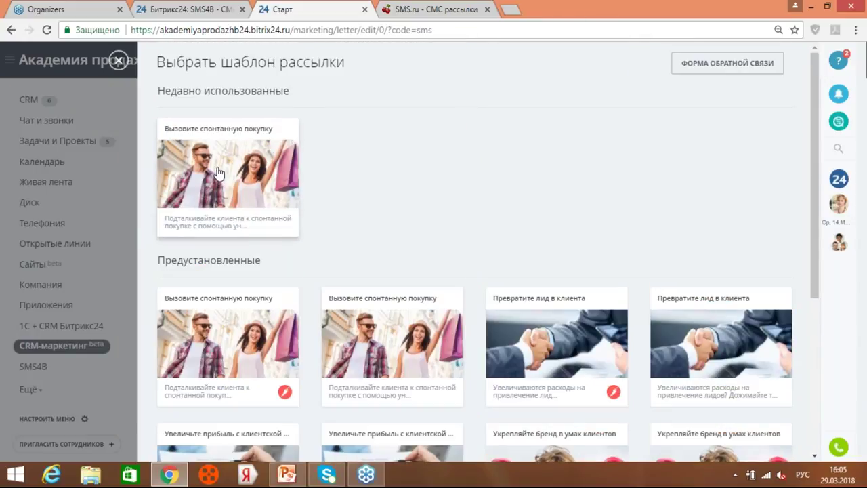
click(218, 174)
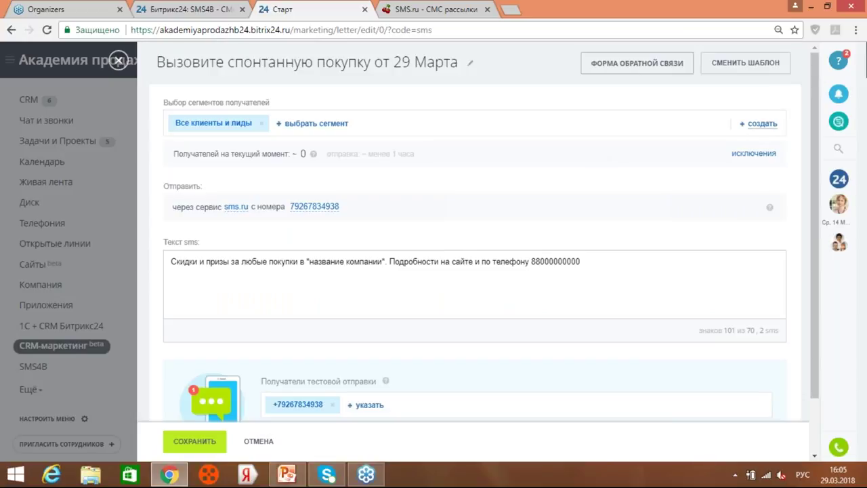
click(761, 124)
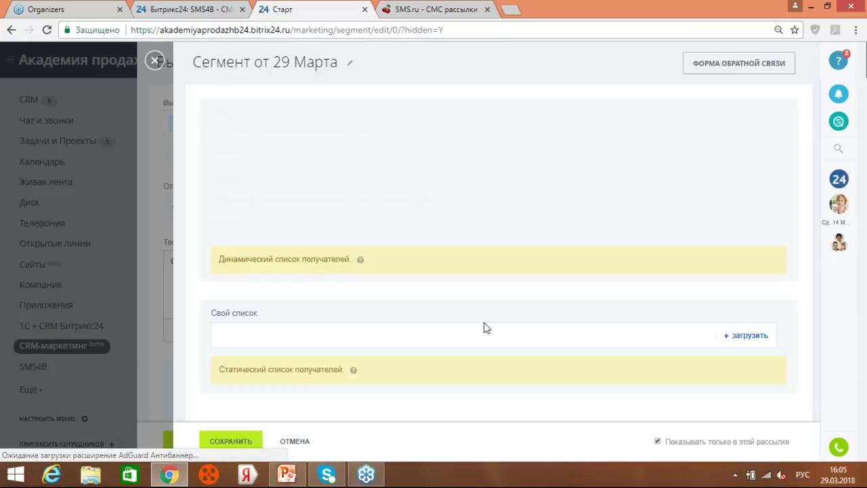
Step: Under Свой список, enter three recipient phone numbers one per line and load them
click(290, 334)
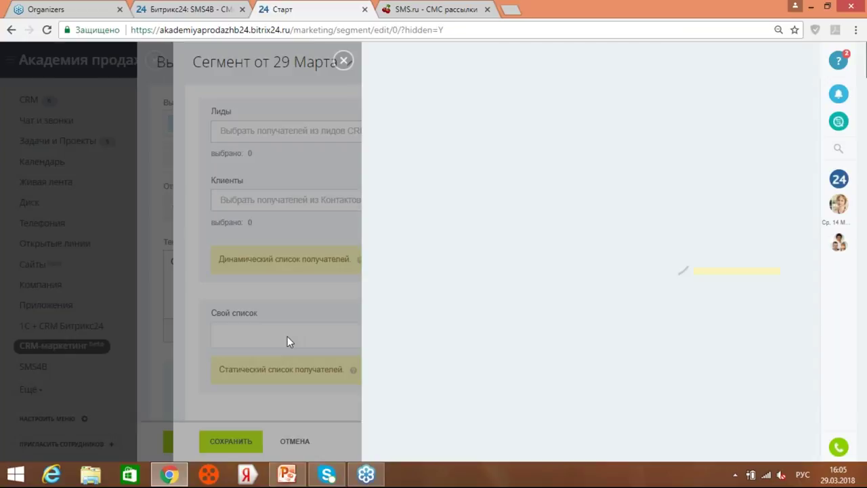
click(312, 138)
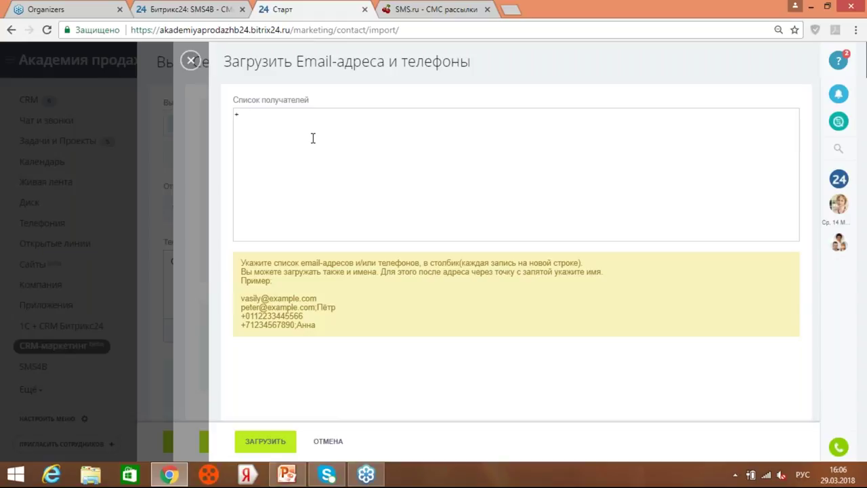
key(Return)
text(+7)
key(BackSpace)
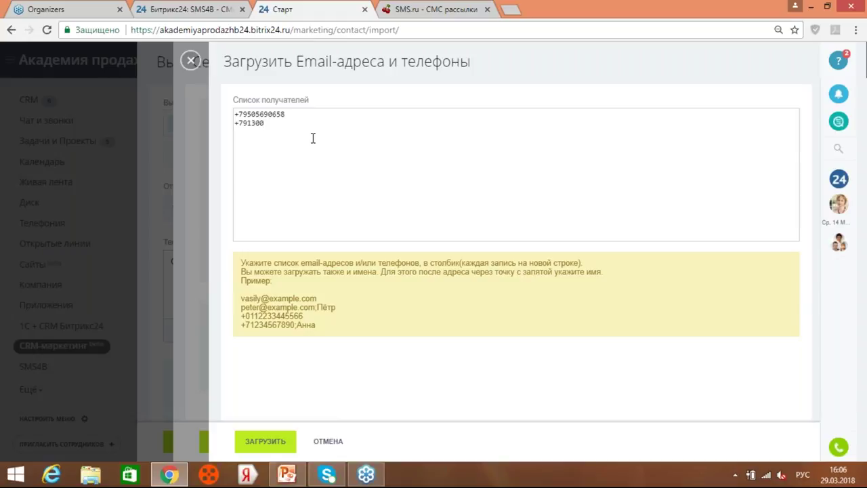
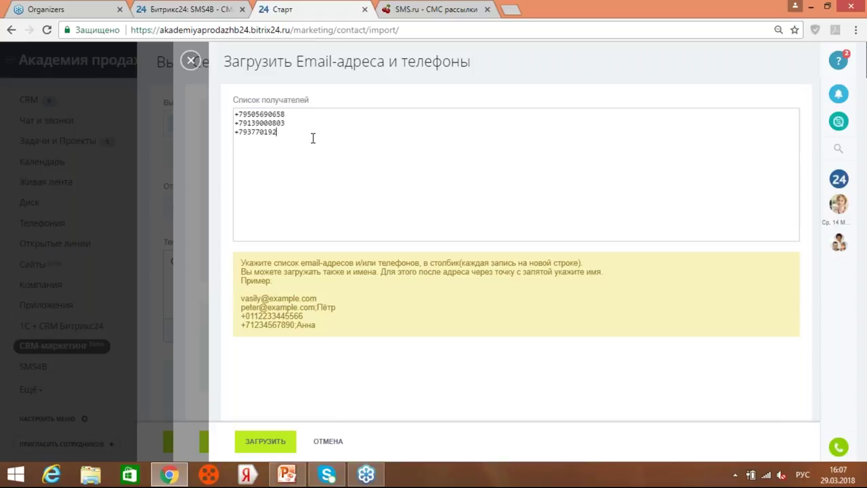
click(265, 447)
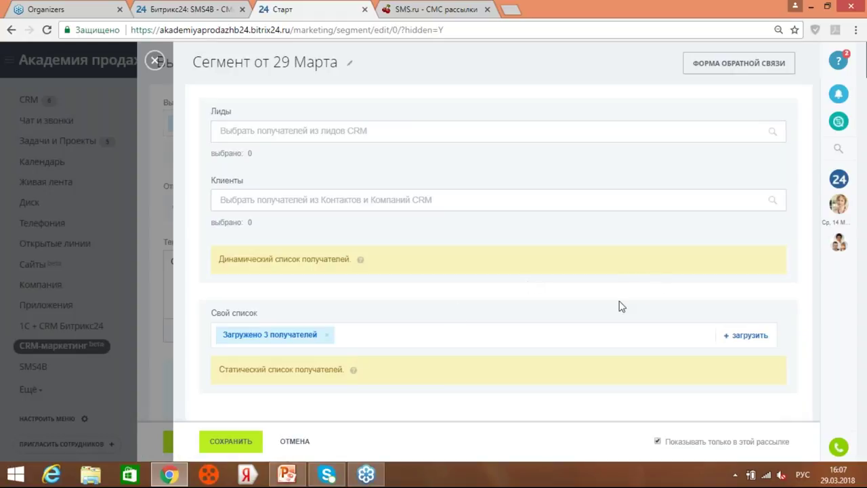
Step: Save the three-recipient segment for the SMS mailing and switch its provider to [SMS4B] Провайдер SMS4B
click(231, 441)
click(154, 60)
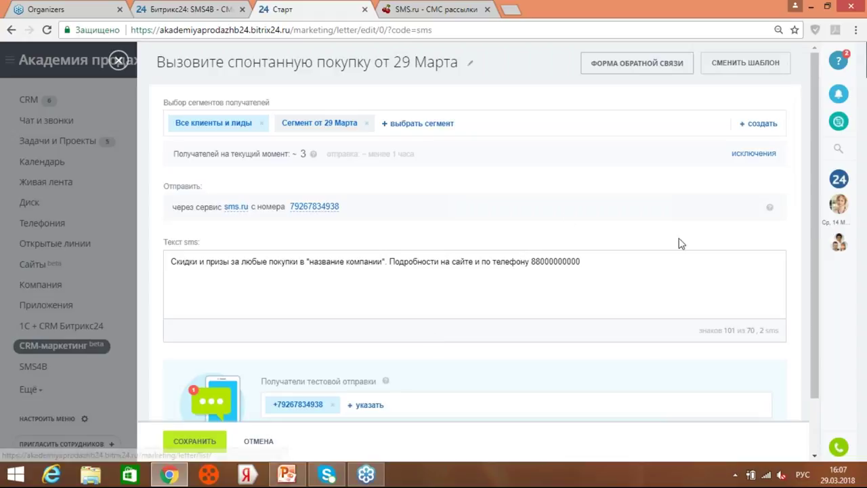
click(237, 212)
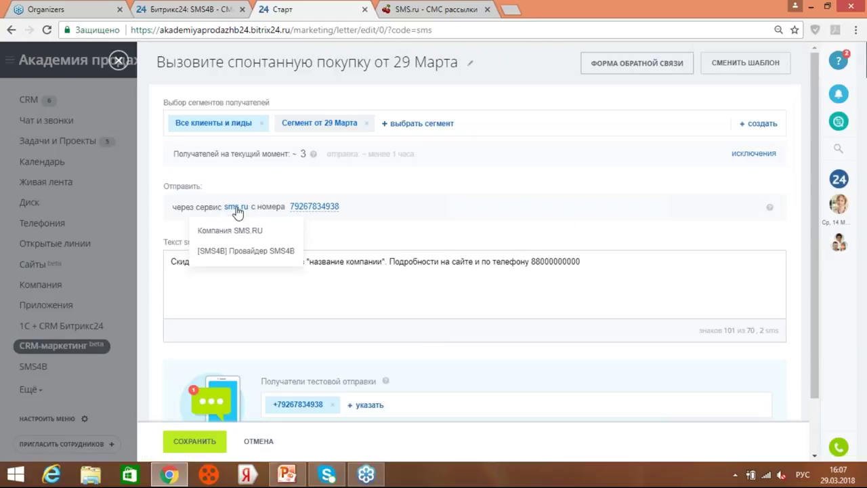
click(236, 252)
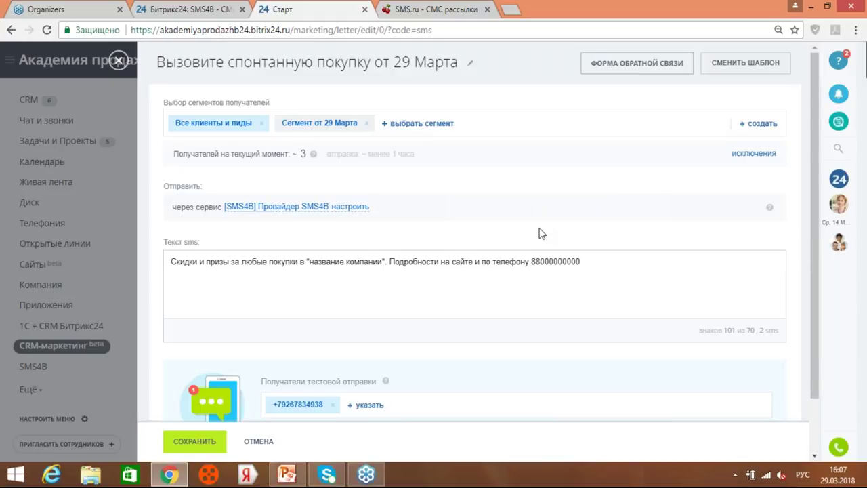
Step: Replace the template SMS text with 'Спасибо, что смотрите нас!'
click(605, 257)
key(ctrl+a)
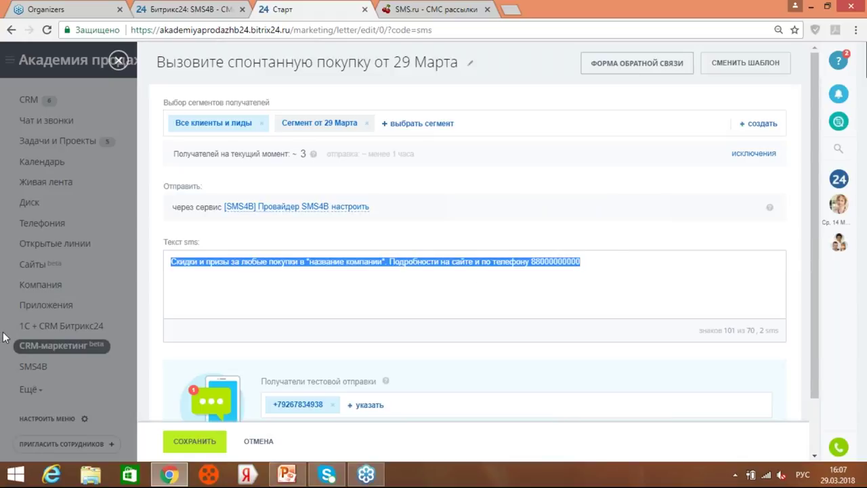
text(Спас)
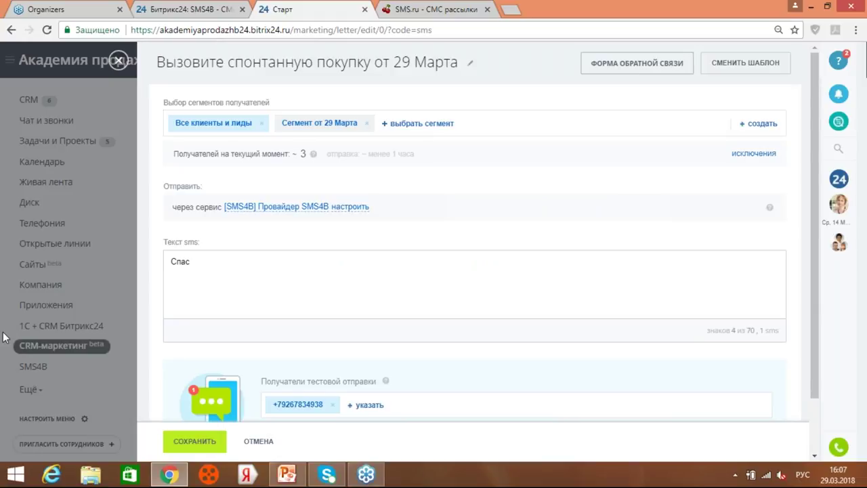
text(ибо , что смотрите нас)
text(!)
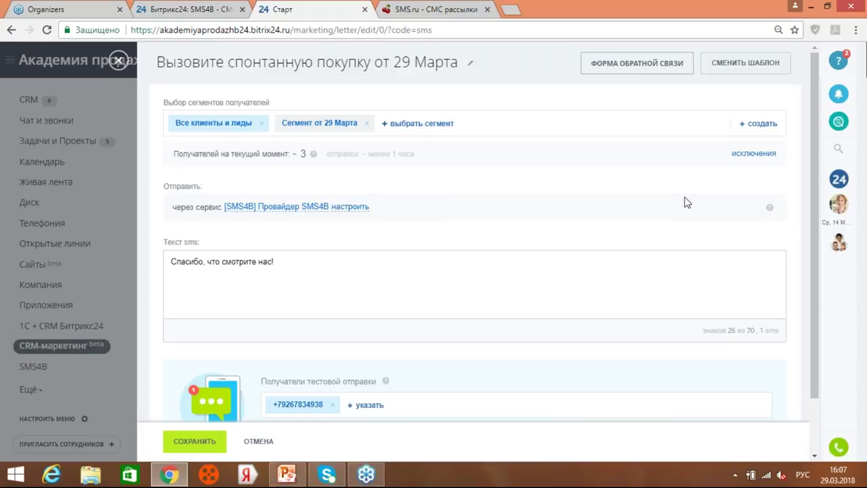
Step: Send a test SMS to the test number and save the mailing
scroll(684, 201, down, 1)
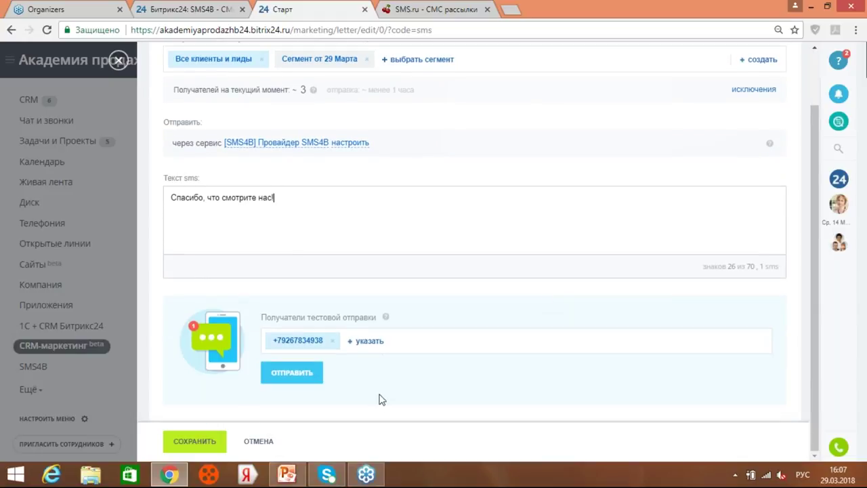
click(298, 381)
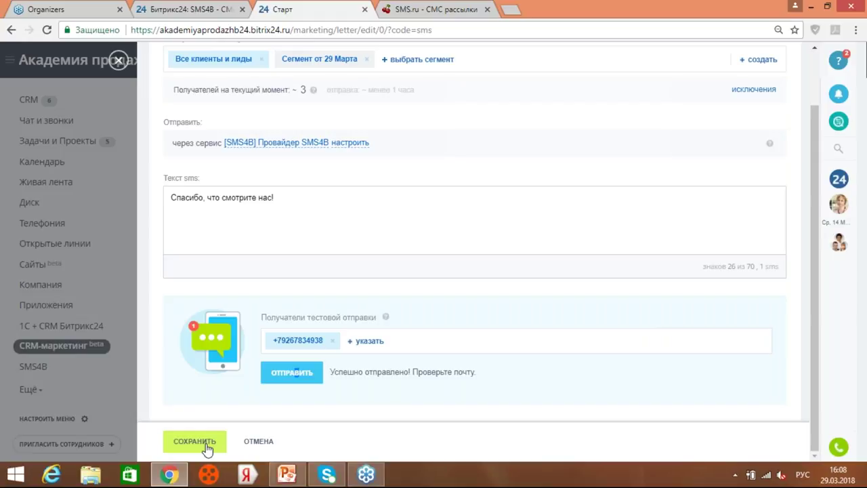
click(200, 442)
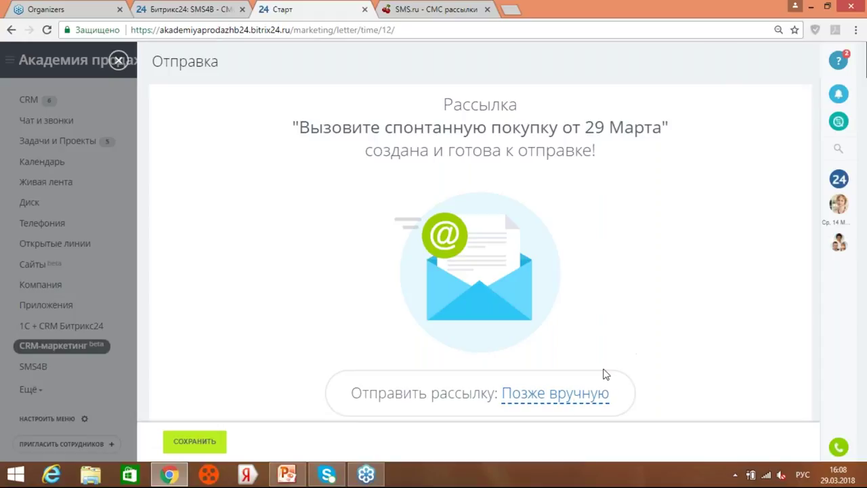
Step: Change the sending time from 'Позже вручную' to 'Сейчас' and save again
click(573, 394)
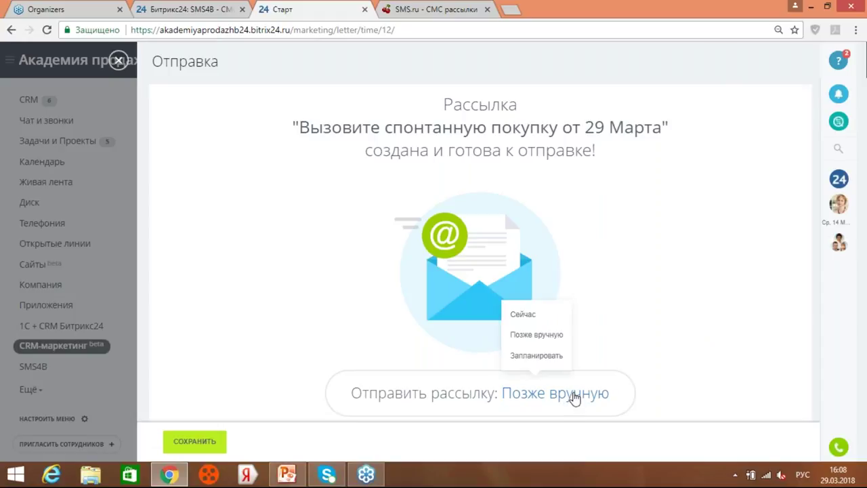
click(542, 317)
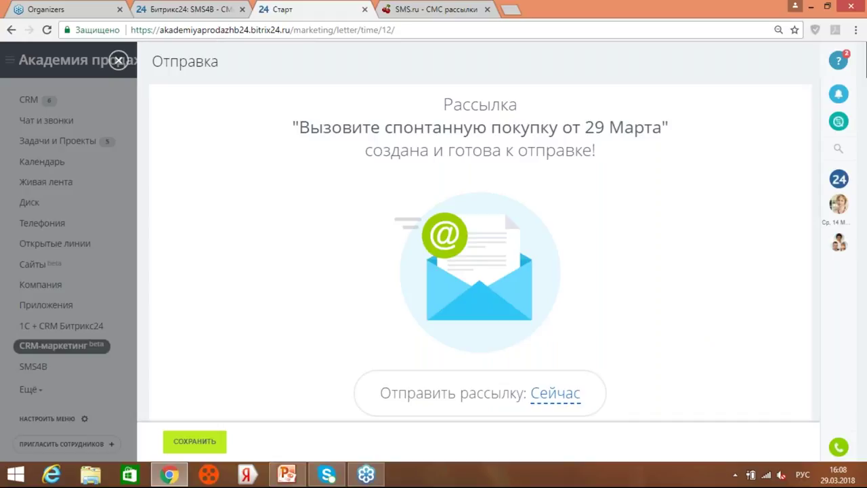
click(196, 441)
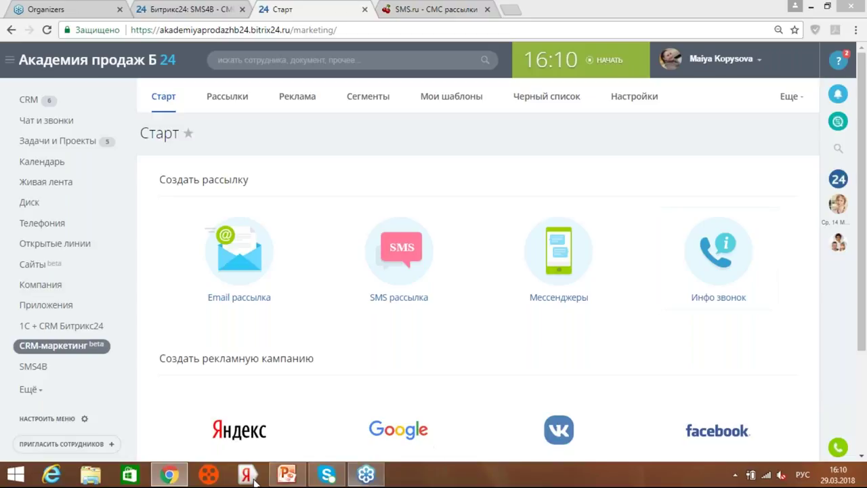
Step: Bring up the PowerPoint presentation at slide 31, 'Спасибо за внимание! Вопросы?'
mouse_move(302, 479)
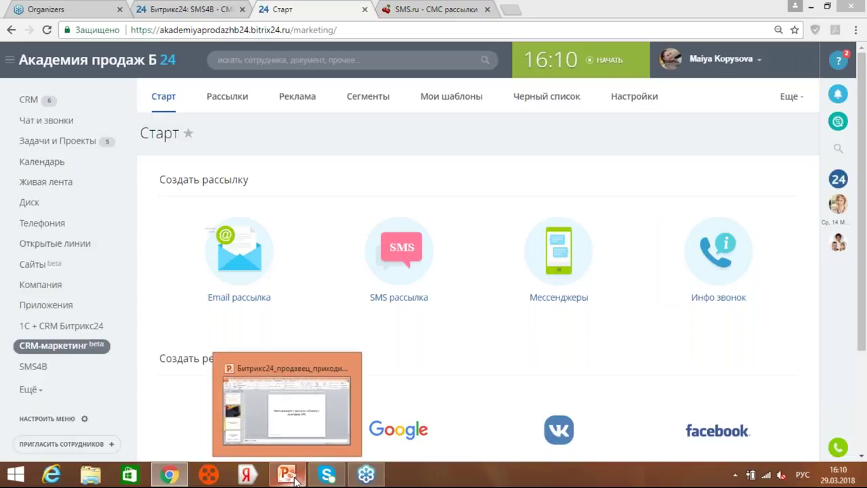
click(295, 479)
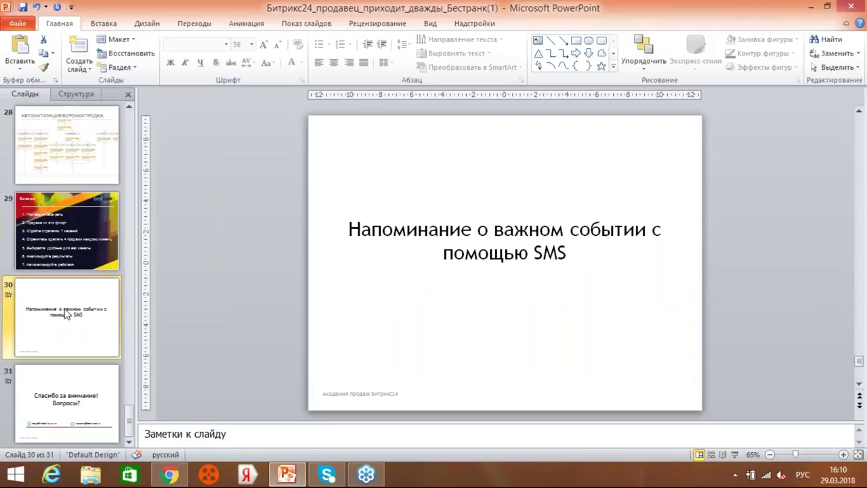
click(85, 399)
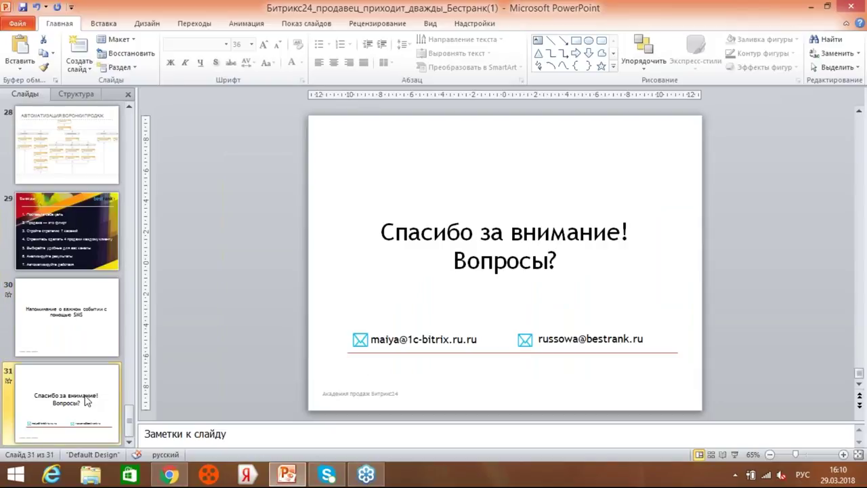